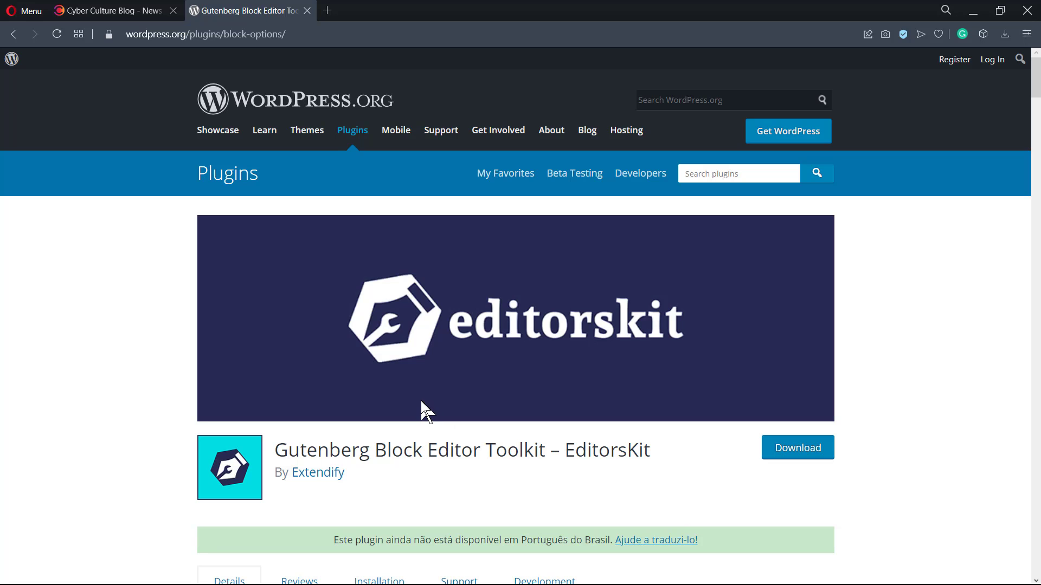
{"action": "scroll", "coordinate": [400, 312], "scroll_direction": "down", "scroll_amount": 3}
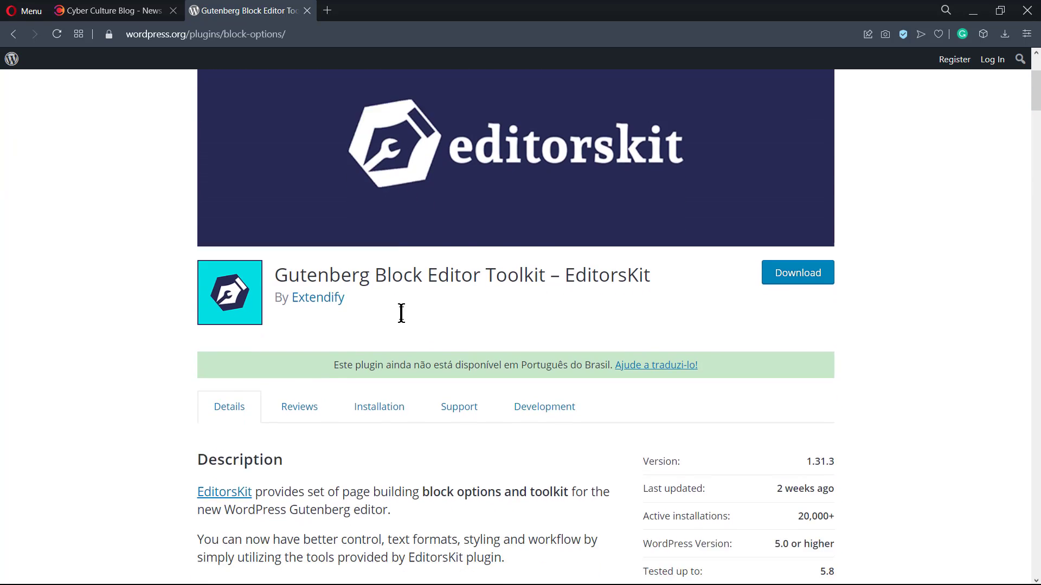
{"action": "scroll", "coordinate": [399, 312], "scroll_direction": "down", "scroll_amount": 3}
{"action": "scroll", "coordinate": [321, 253], "scroll_direction": "down", "scroll_amount": 1}
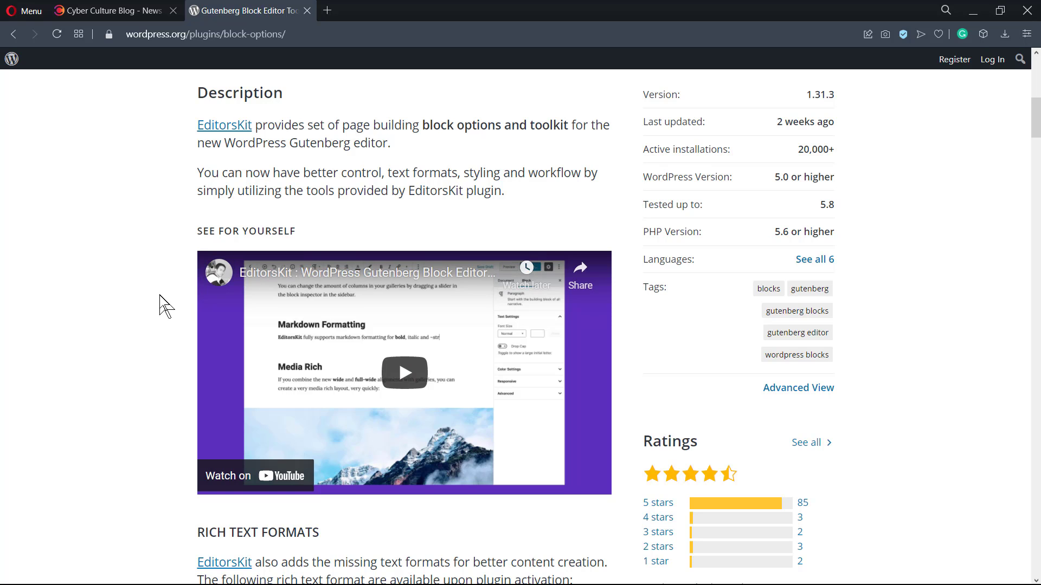
{"action": "scroll", "coordinate": [163, 305], "scroll_direction": "down", "scroll_amount": 3}
{"action": "scroll", "coordinate": [162, 304], "scroll_direction": "down", "scroll_amount": 3}
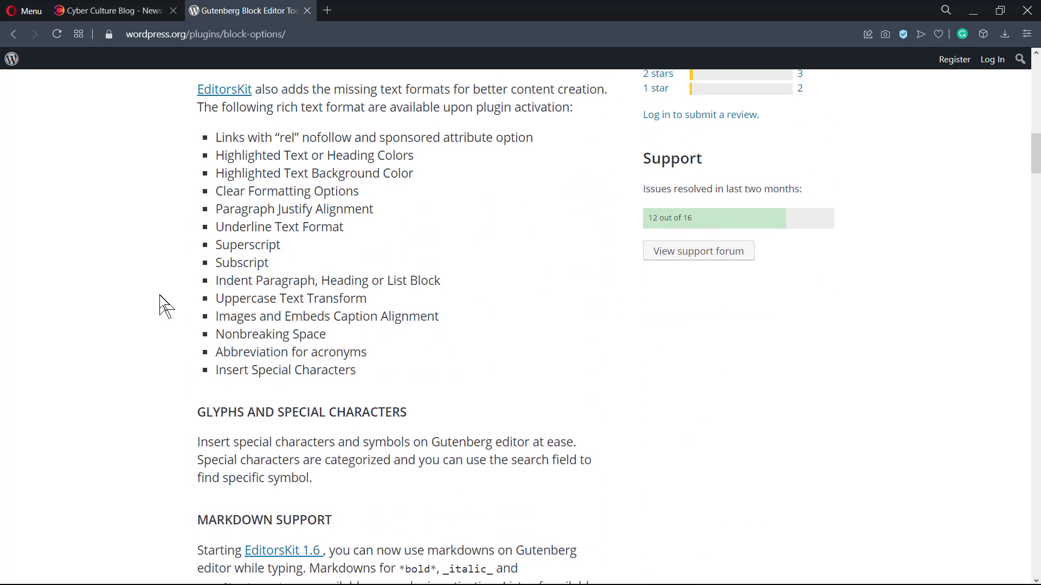
{"action": "scroll", "coordinate": [163, 305], "scroll_direction": "up", "scroll_amount": 1}
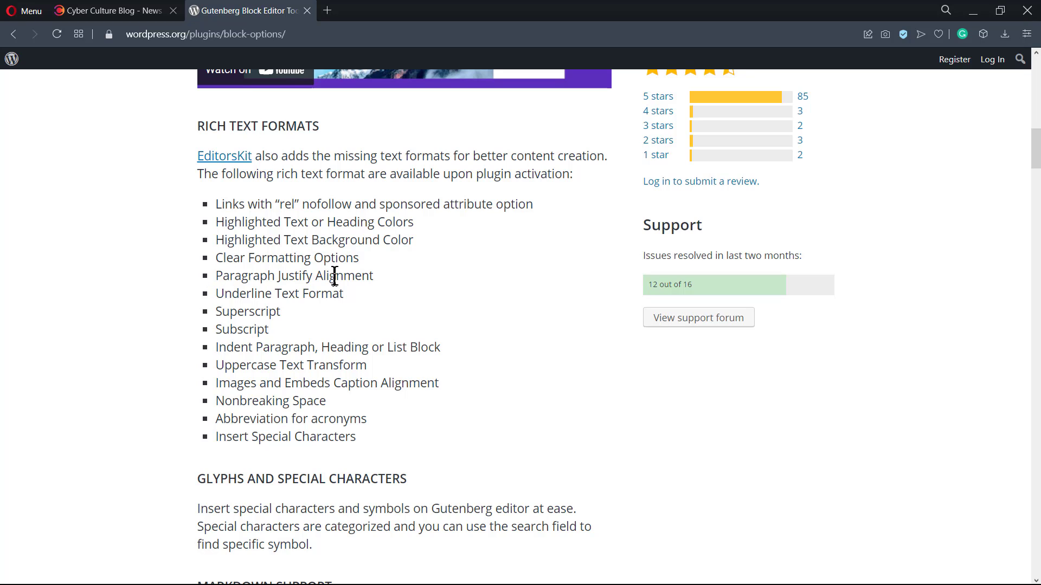
Download block-options.zip from the EditorsKit plugin page, then switch to the Cyber Culture Blog tab.
{"action": "left_click_drag", "start_coordinate": [216, 436], "coordinate": [384, 439]}
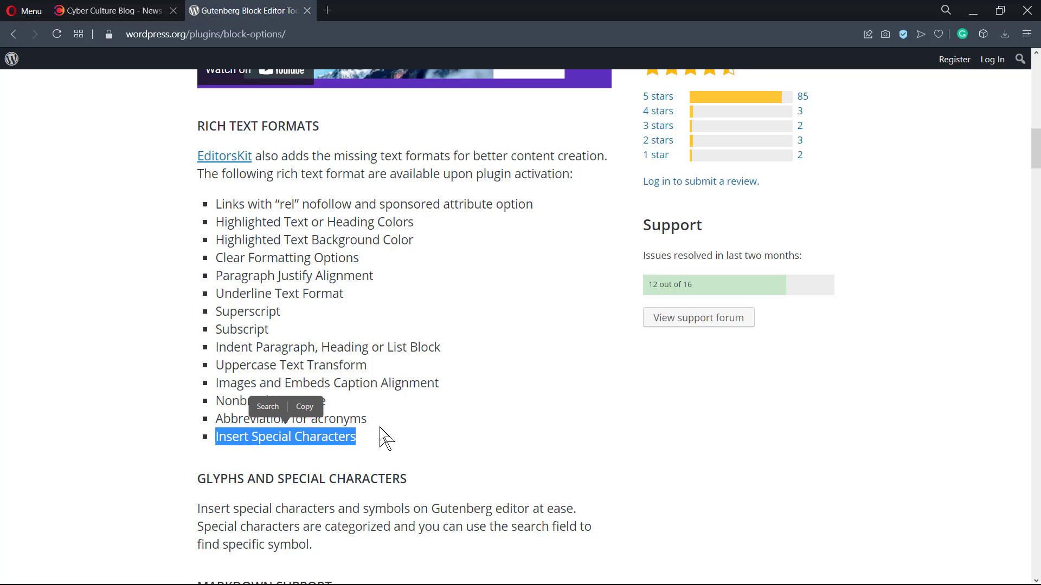
{"action": "left_click", "coordinate": [308, 380]}
{"action": "scroll", "coordinate": [309, 381], "scroll_direction": "down", "scroll_amount": 1}
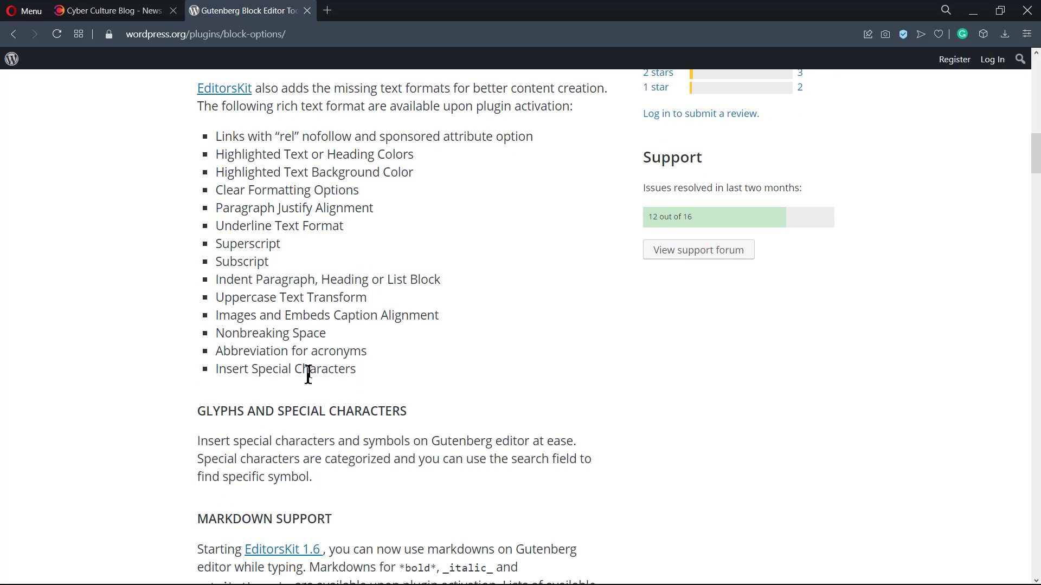
{"action": "scroll", "coordinate": [312, 369], "scroll_direction": "up", "scroll_amount": 2}
{"action": "scroll", "coordinate": [313, 363], "scroll_direction": "up", "scroll_amount": 4}
{"action": "scroll", "coordinate": [318, 359], "scroll_direction": "up", "scroll_amount": 5}
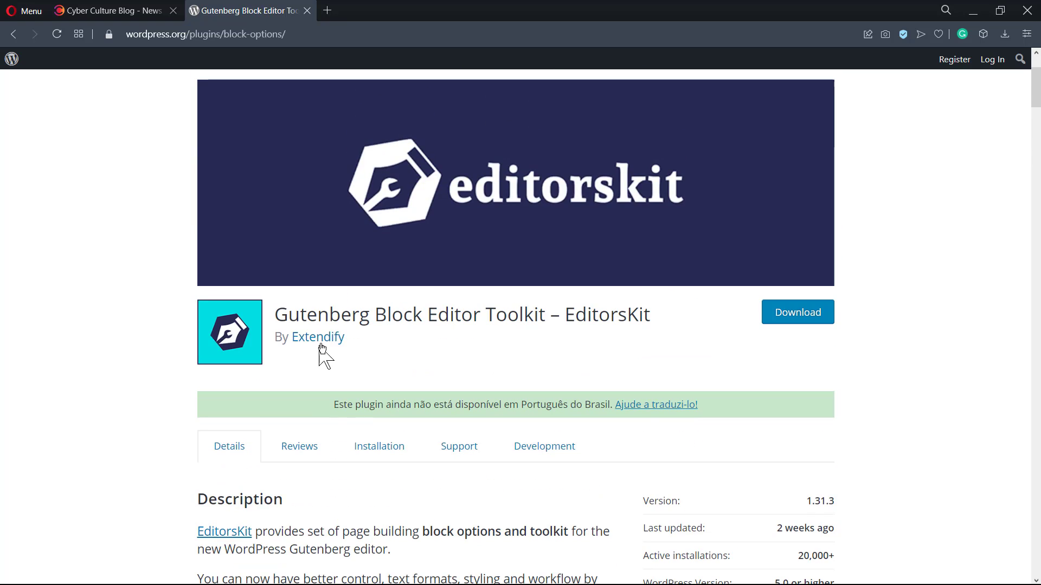
{"action": "scroll", "coordinate": [320, 353], "scroll_direction": "up", "scroll_amount": 2}
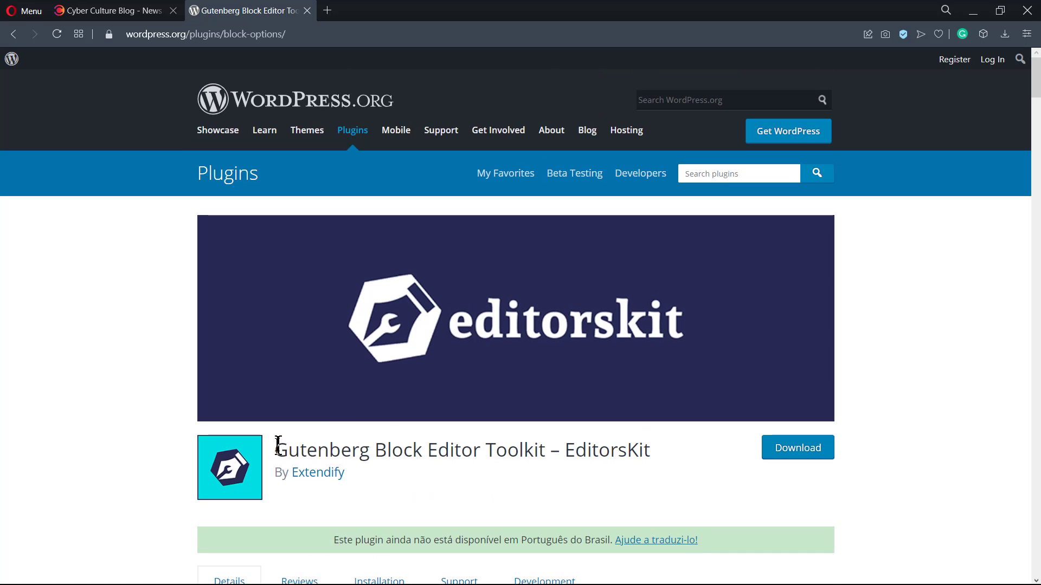
{"action": "left_click_drag", "start_coordinate": [277, 447], "coordinate": [655, 453]}
{"action": "key", "text": "ctrl+c"}
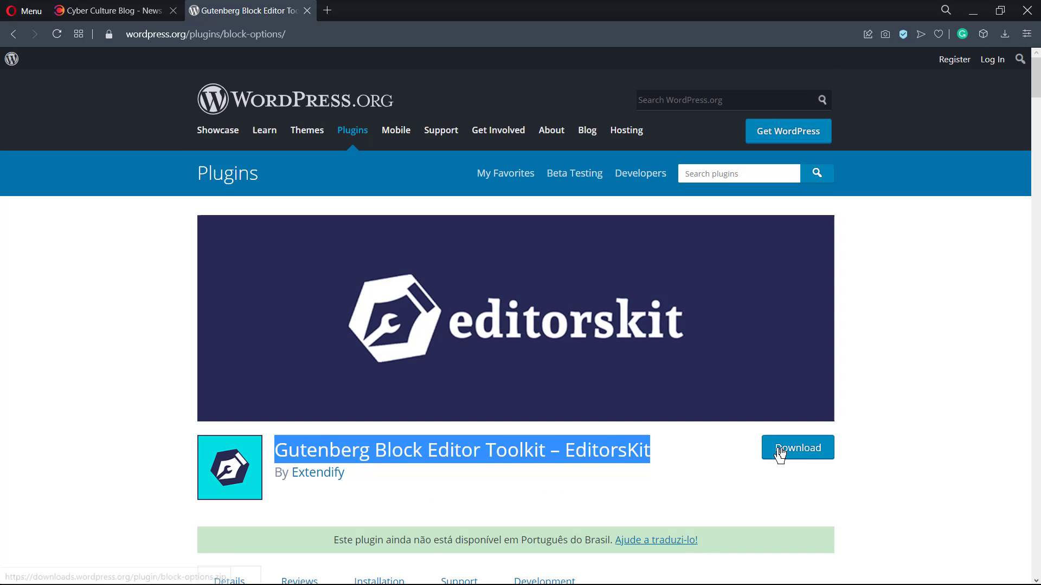
{"action": "left_click", "coordinate": [779, 454]}
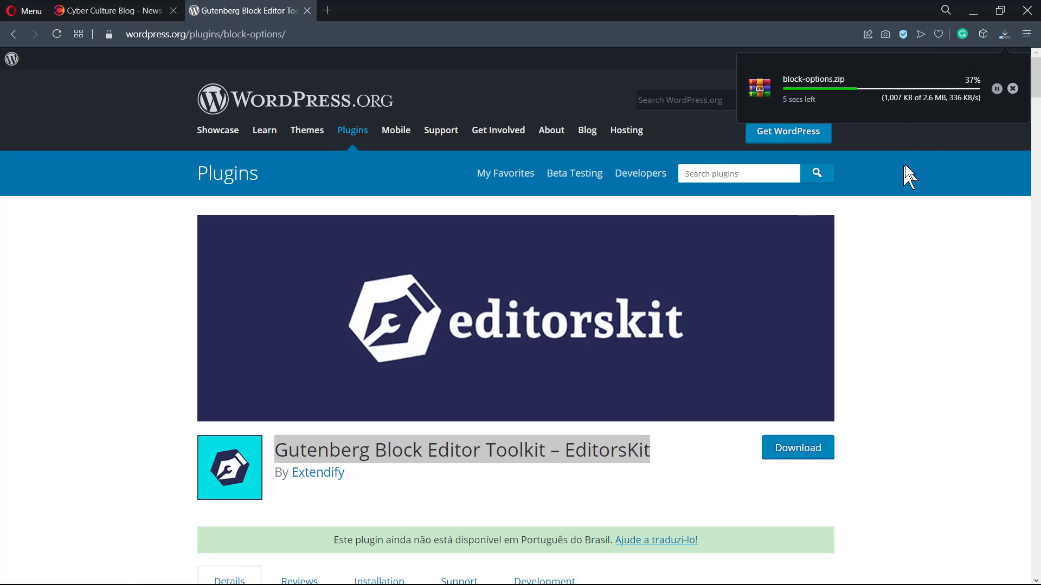
{"action": "left_click", "coordinate": [90, 11]}
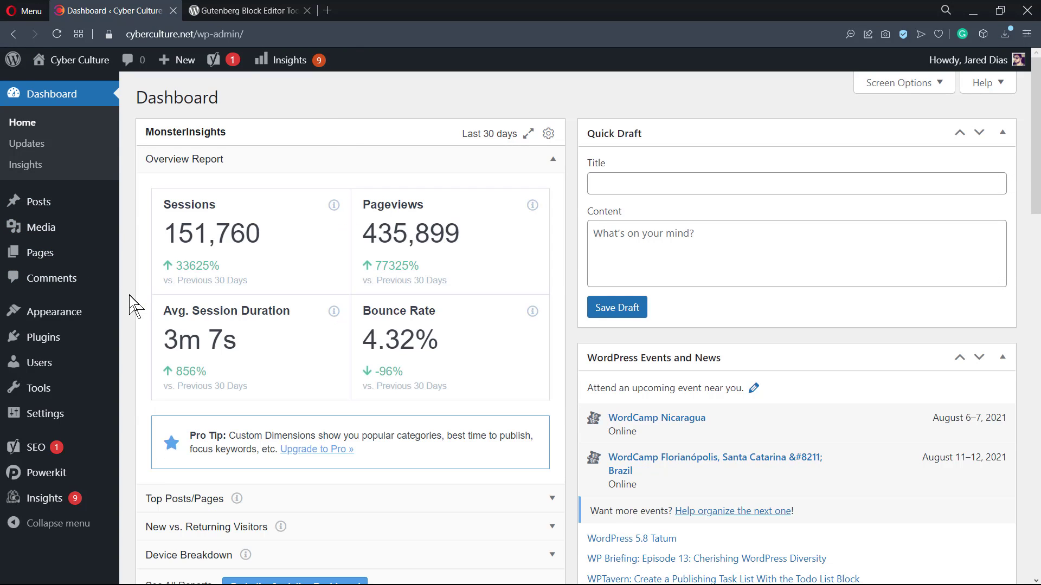
{"action": "mouse_move", "coordinate": [43, 337]}
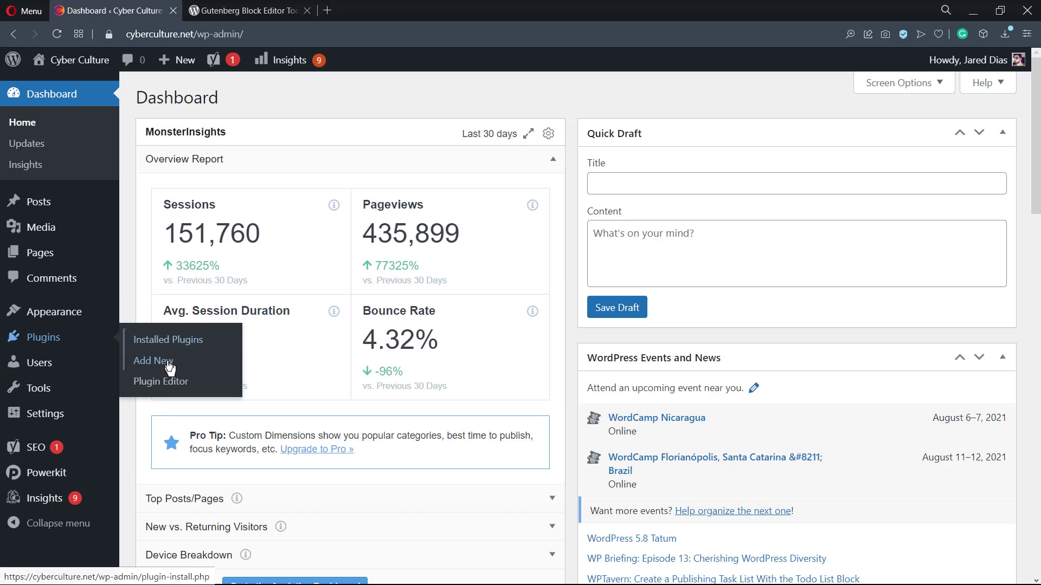
Search Add New plugins for the pasted EditorsKit name, then install and activate it.
{"action": "left_click", "coordinate": [152, 366]}
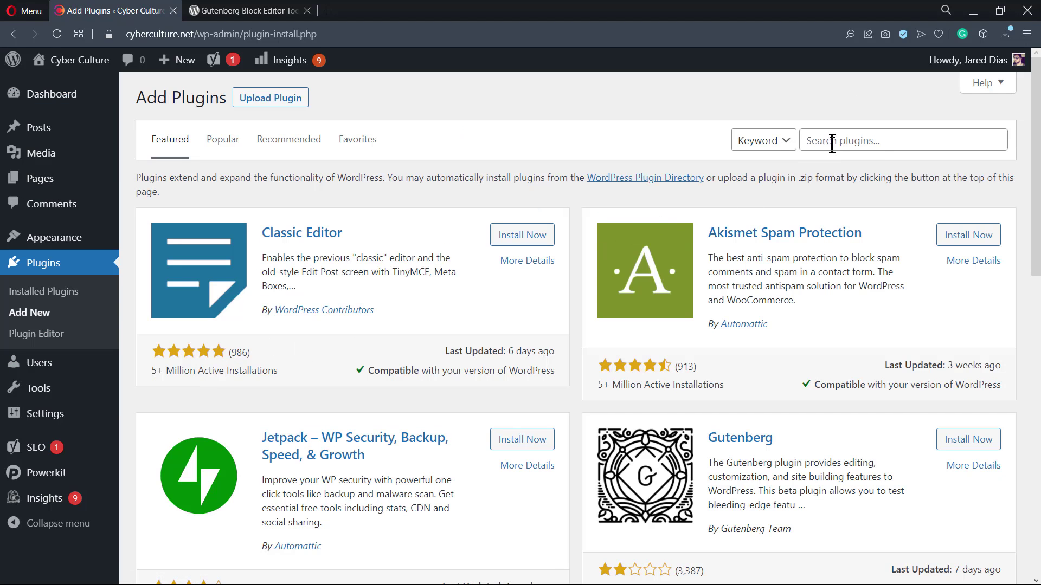
{"action": "left_click", "coordinate": [832, 141]}
{"action": "key", "text": "ctrl+v"}
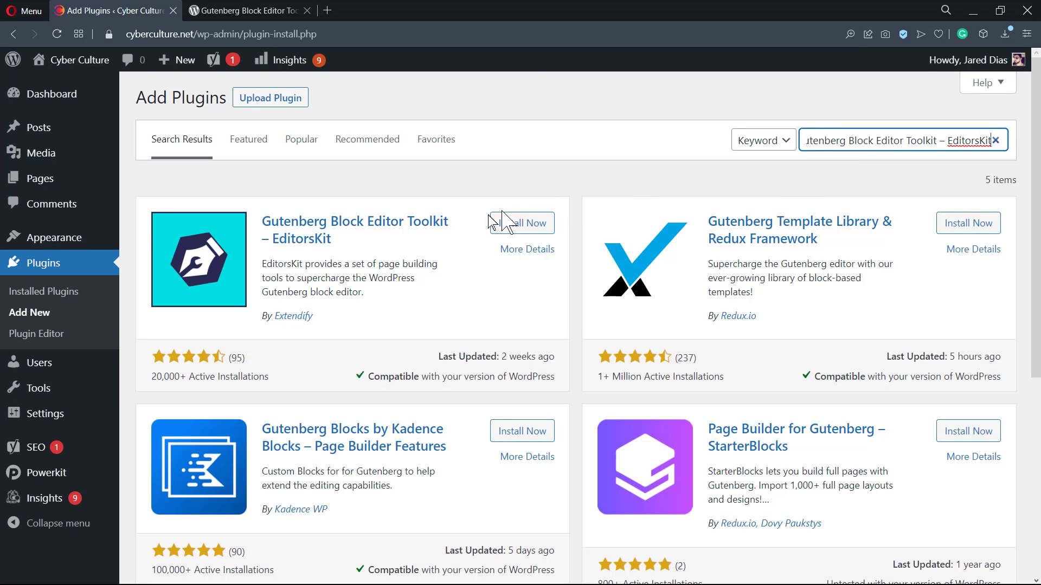
{"action": "left_click_drag", "start_coordinate": [334, 317], "coordinate": [285, 322]}
{"action": "left_click", "coordinate": [286, 323]}
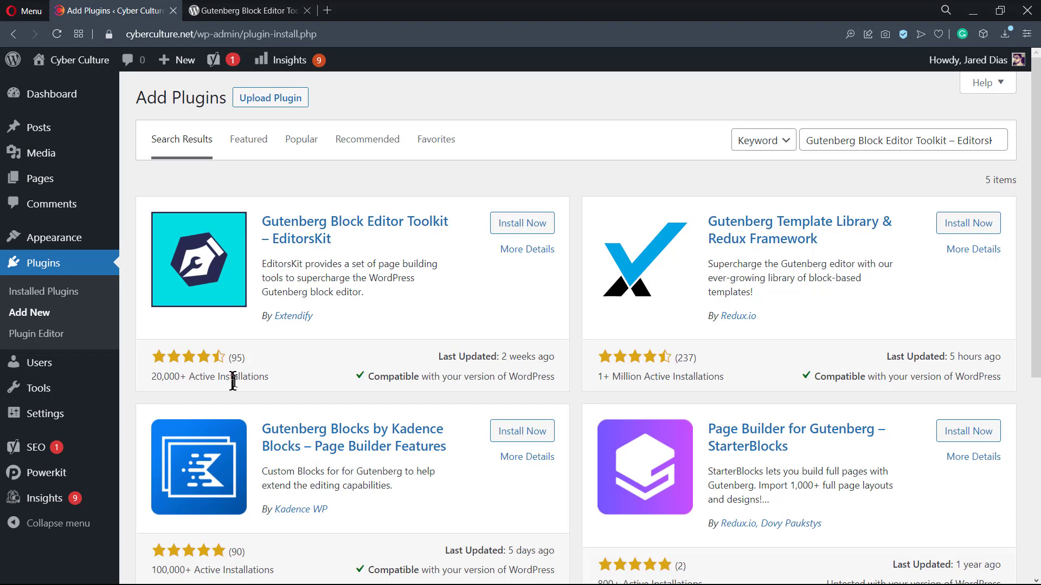
{"action": "left_click", "coordinate": [530, 225]}
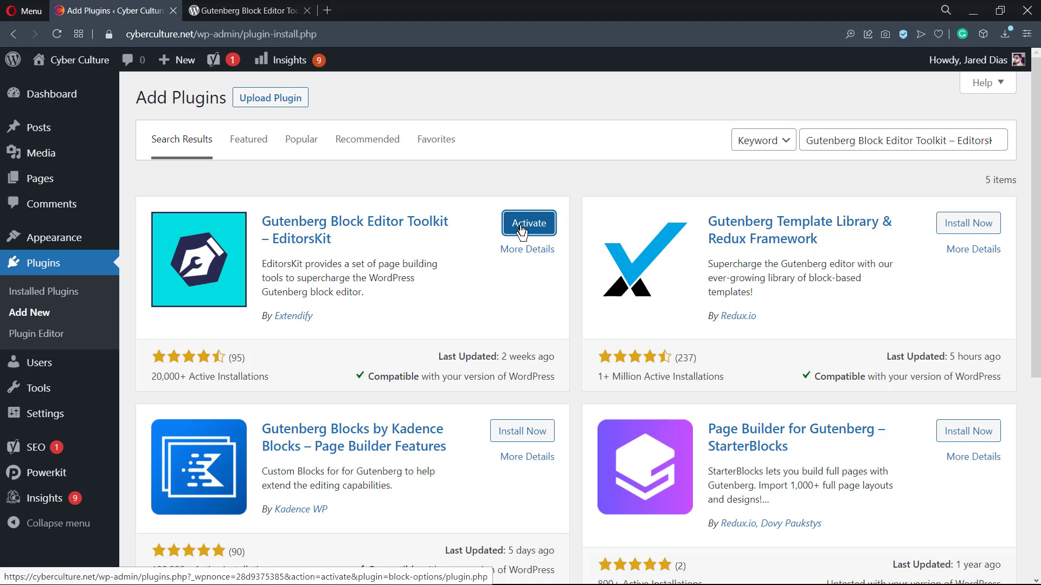
{"action": "left_click", "coordinate": [520, 230]}
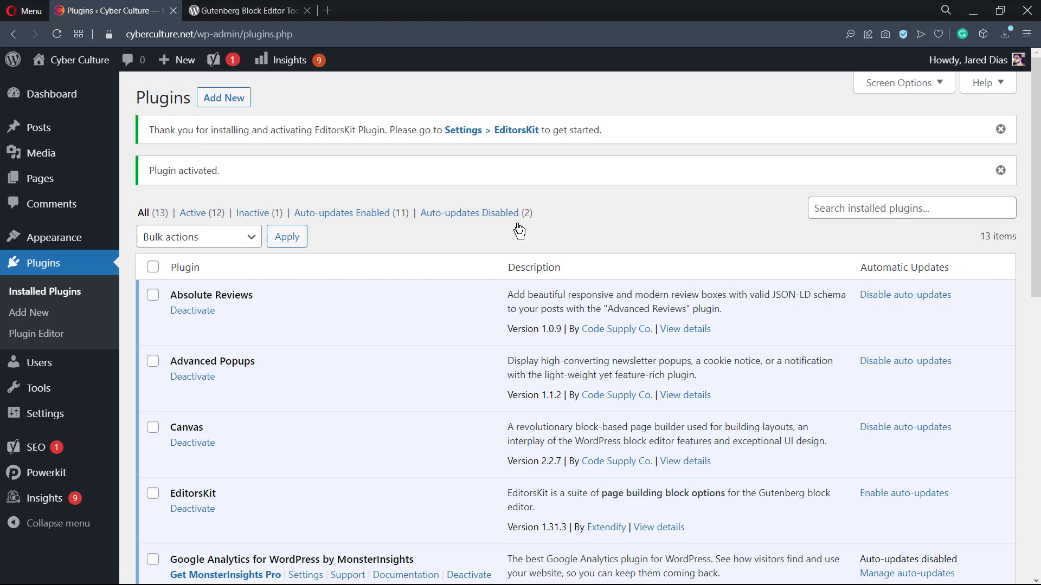
{"action": "scroll", "coordinate": [423, 317], "scroll_direction": "down", "scroll_amount": 3}
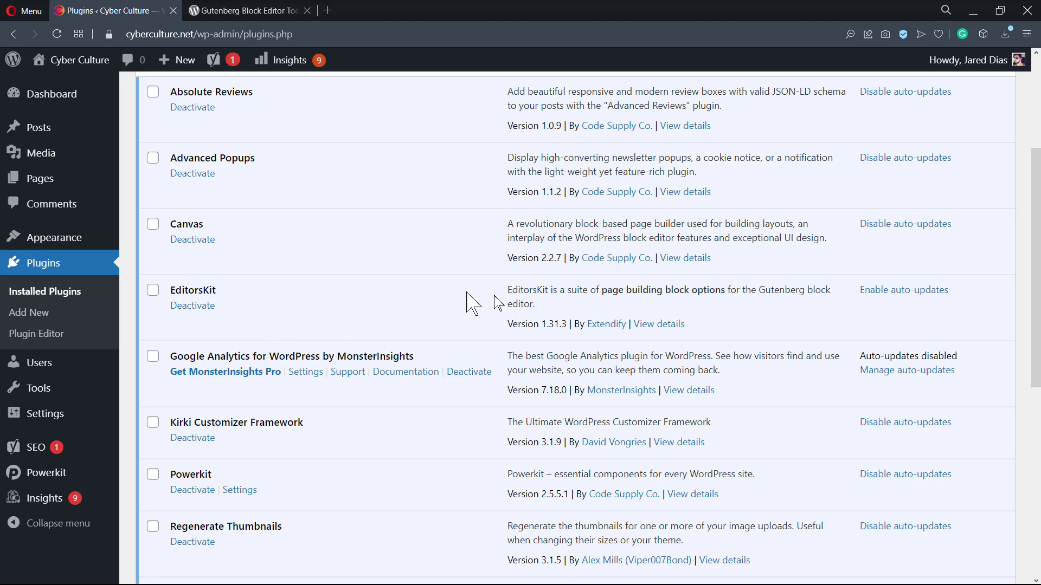
Check the EditorsKit description in the installed Plugins list.
{"action": "triple_click", "coordinate": [551, 293]}
{"action": "left_click", "coordinate": [551, 293]}
{"action": "scroll", "coordinate": [116, 297], "scroll_direction": "up", "scroll_amount": 1}
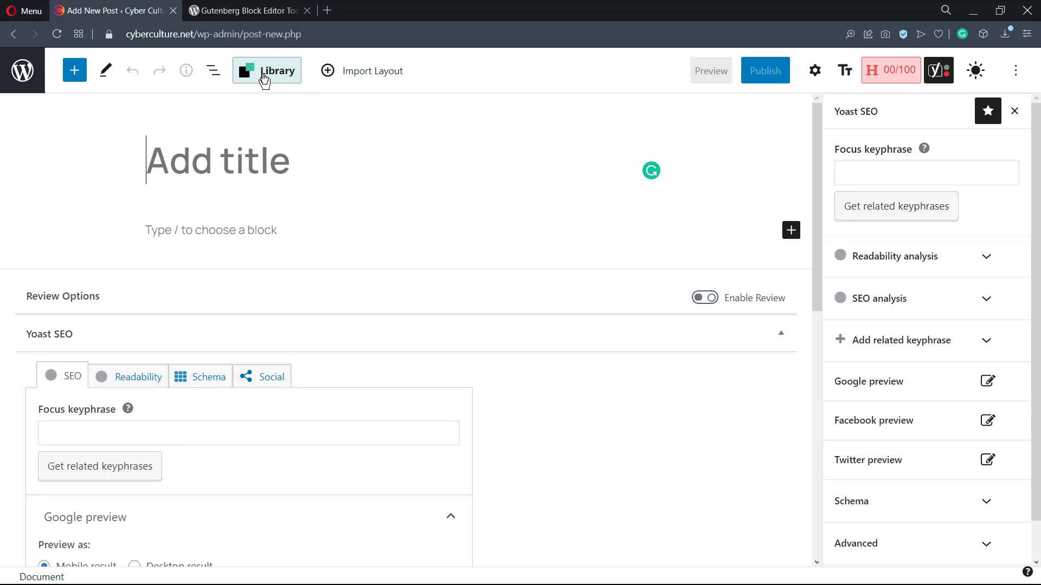
Browse the Extendify library filters and add the Default - Nourish - Cta One pattern.
{"action": "left_click", "coordinate": [280, 76]}
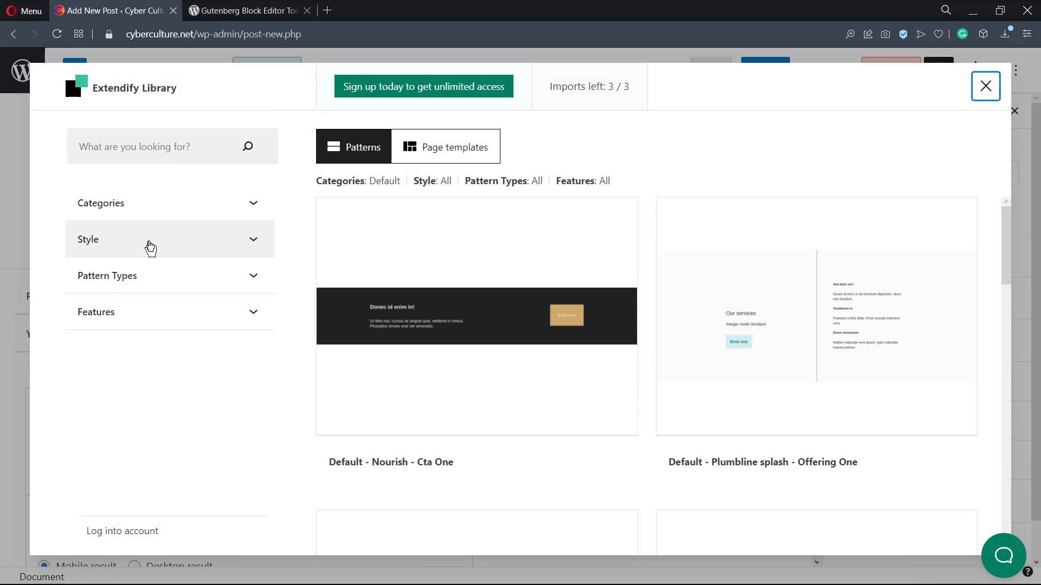
{"action": "left_click", "coordinate": [168, 212]}
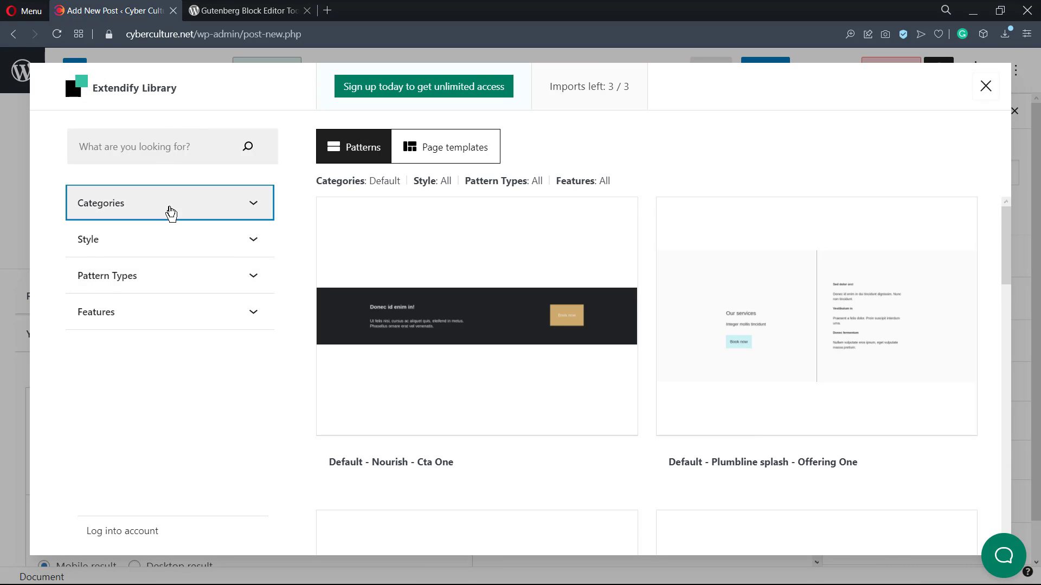
{"action": "left_click", "coordinate": [168, 212]}
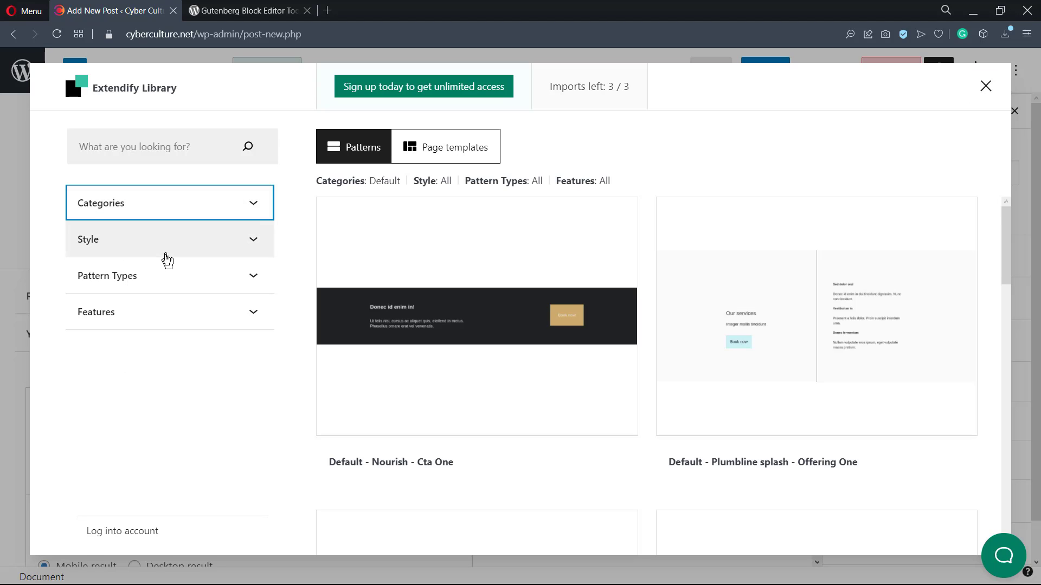
{"action": "left_click", "coordinate": [166, 266]}
{"action": "left_click", "coordinate": [169, 228]}
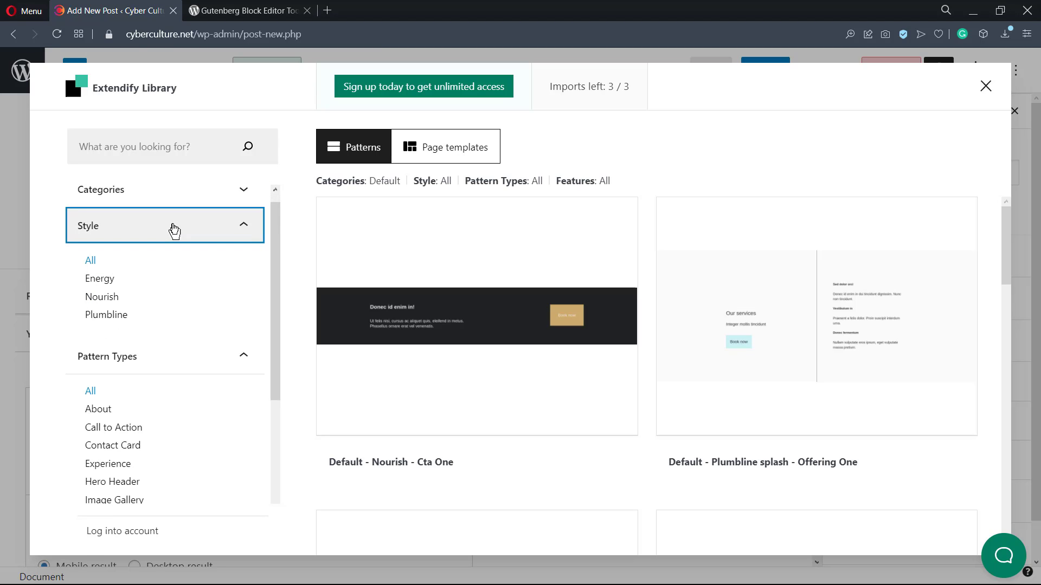
{"action": "scroll", "coordinate": [521, 337], "scroll_direction": "down", "scroll_amount": 3}
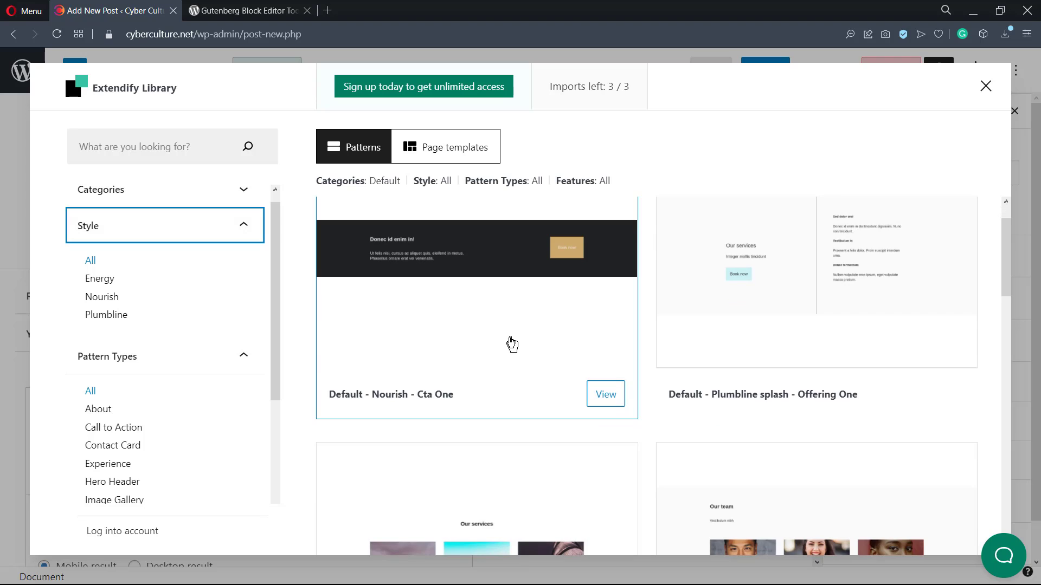
{"action": "scroll", "coordinate": [818, 331], "scroll_direction": "up", "scroll_amount": 2}
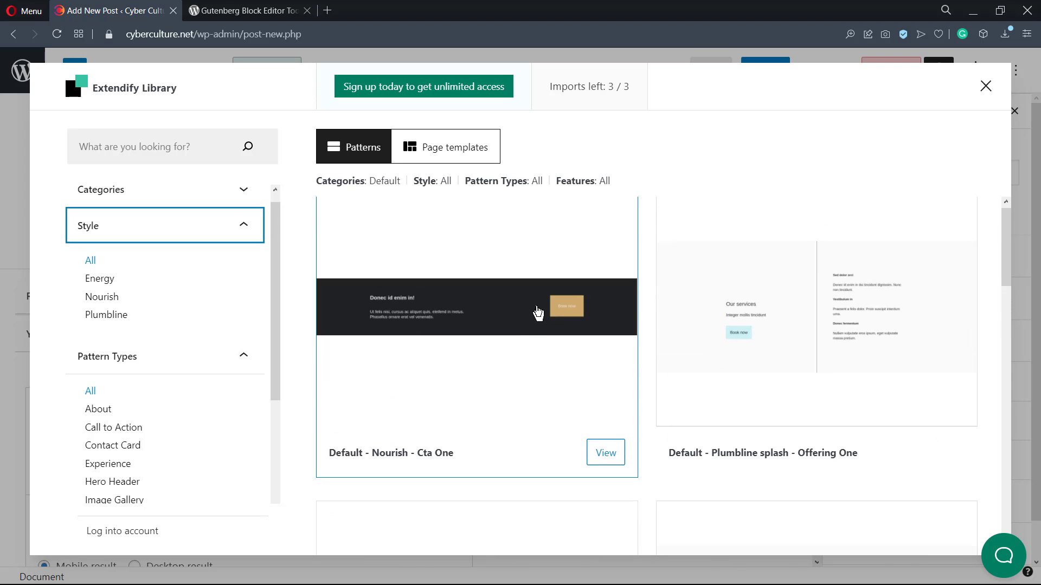
{"action": "left_click", "coordinate": [506, 338]}
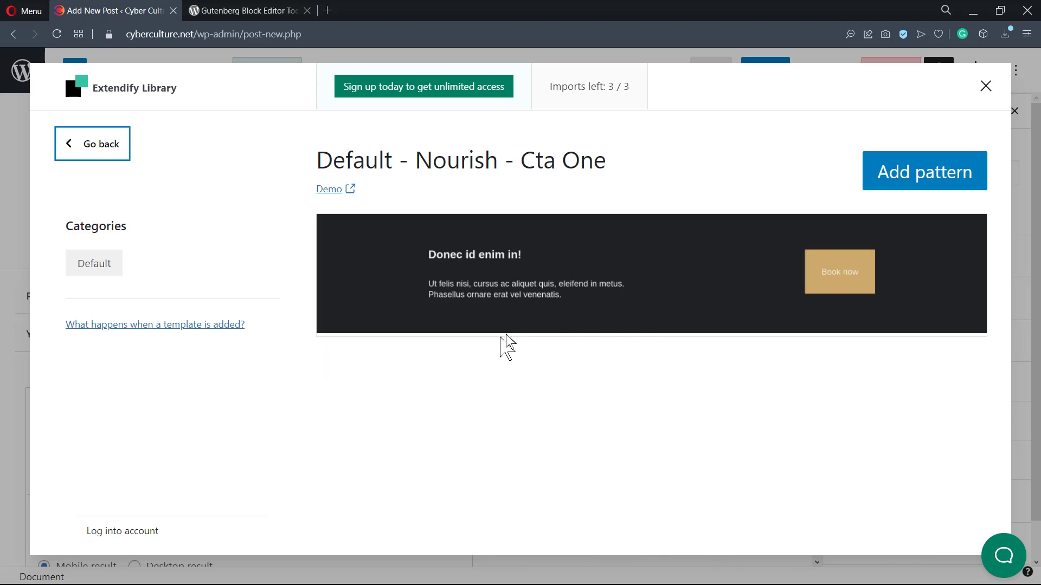
{"action": "left_click", "coordinate": [902, 188]}
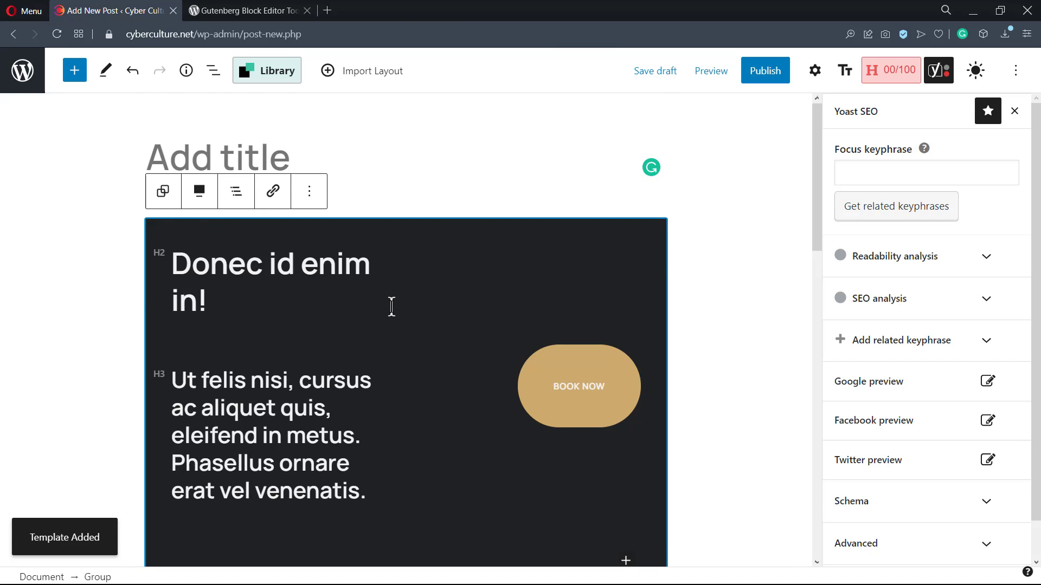
{"action": "scroll", "coordinate": [391, 307], "scroll_direction": "down", "scroll_amount": 2}
{"action": "scroll", "coordinate": [504, 379], "scroll_direction": "up", "scroll_amount": 2}
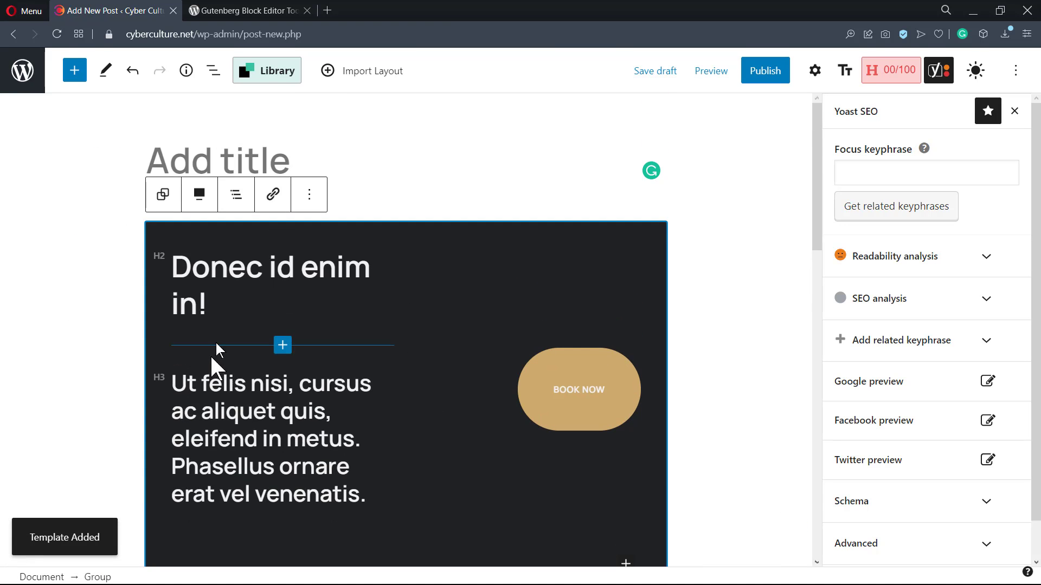
{"action": "scroll", "coordinate": [550, 325], "scroll_direction": "down", "scroll_amount": 1}
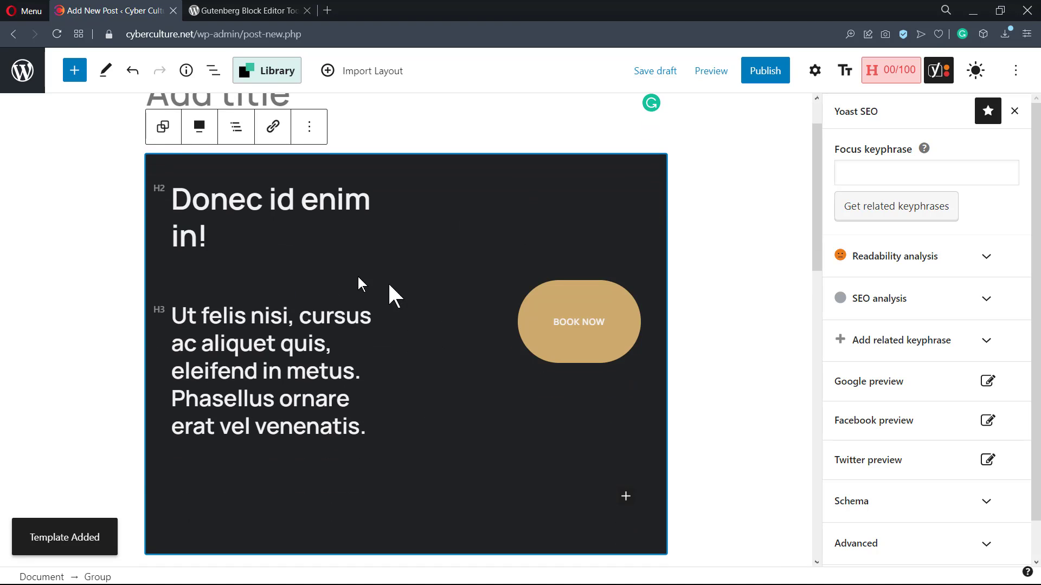
{"action": "scroll", "coordinate": [331, 276], "scroll_direction": "down", "scroll_amount": 2}
{"action": "scroll", "coordinate": [332, 276], "scroll_direction": "up", "scroll_amount": 1}
{"action": "scroll", "coordinate": [331, 277], "scroll_direction": "up", "scroll_amount": 1}
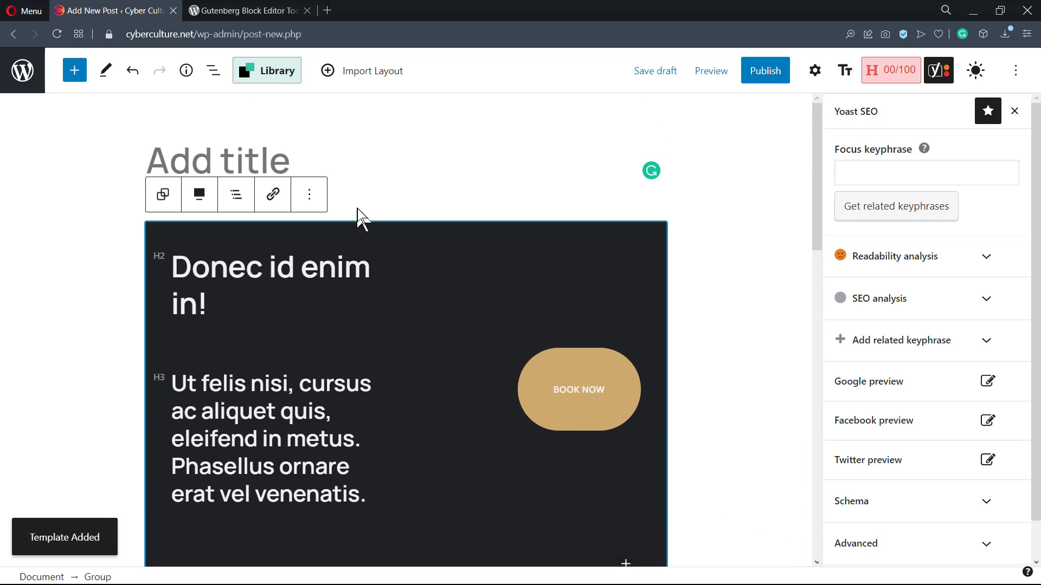
Remove the dark Nourish group block using its More options menu.
{"action": "left_click", "coordinate": [319, 195]}
{"action": "scroll", "coordinate": [383, 472], "scroll_direction": "down", "scroll_amount": 1}
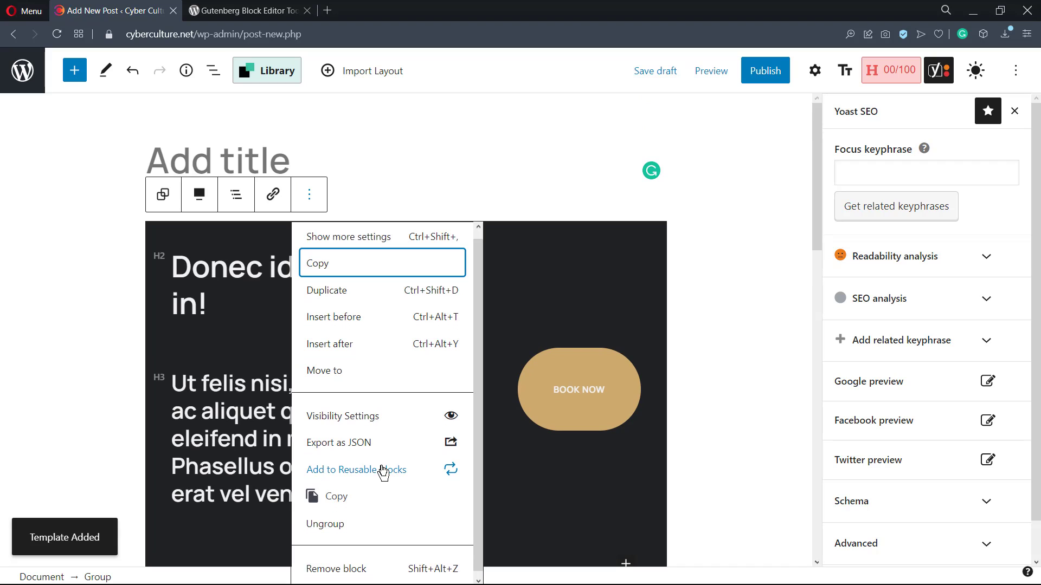
{"action": "left_click", "coordinate": [352, 565]}
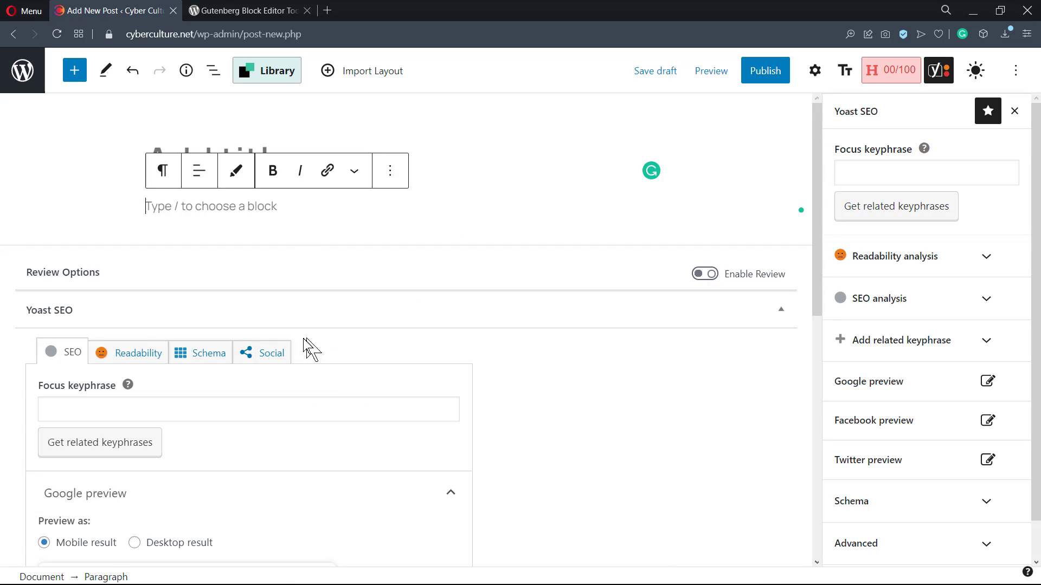
Type 'How To Use' and paste 'Gutenberg Block Editor Toolkit – EditorsKit' into the title.
{"action": "left_click", "coordinate": [249, 145]}
{"action": "type", "text": "Ho"}
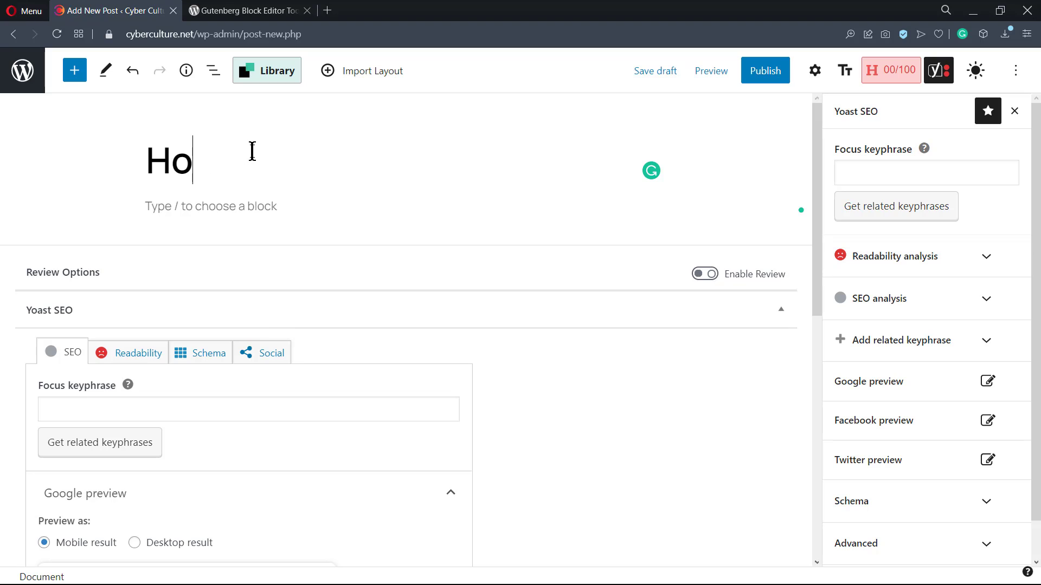
{"action": "type", "text": "w To Use"}
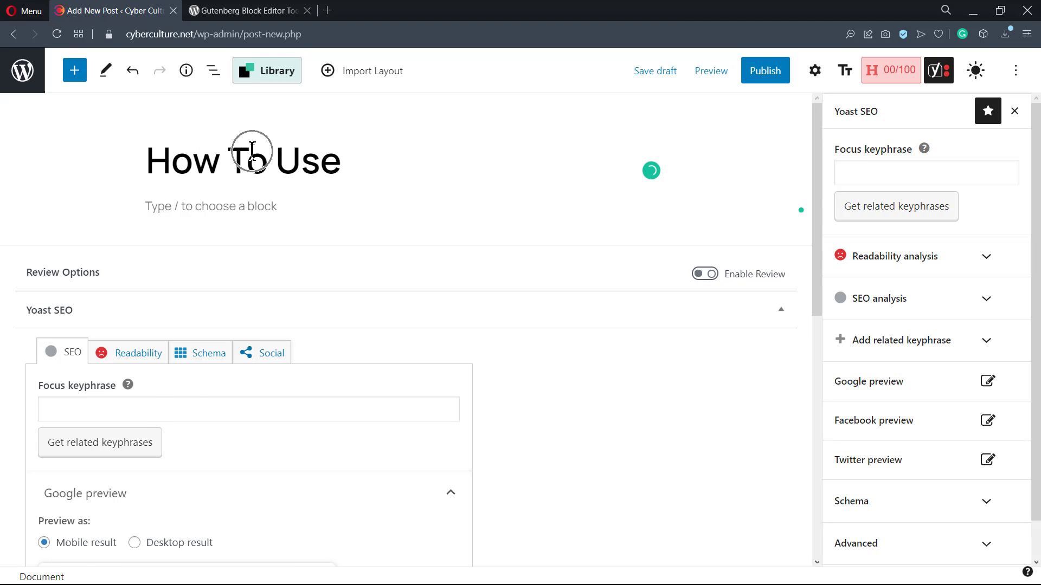
{"action": "type", "text": "Gutenberg Block Editor Toolkit – EditorsKit"}
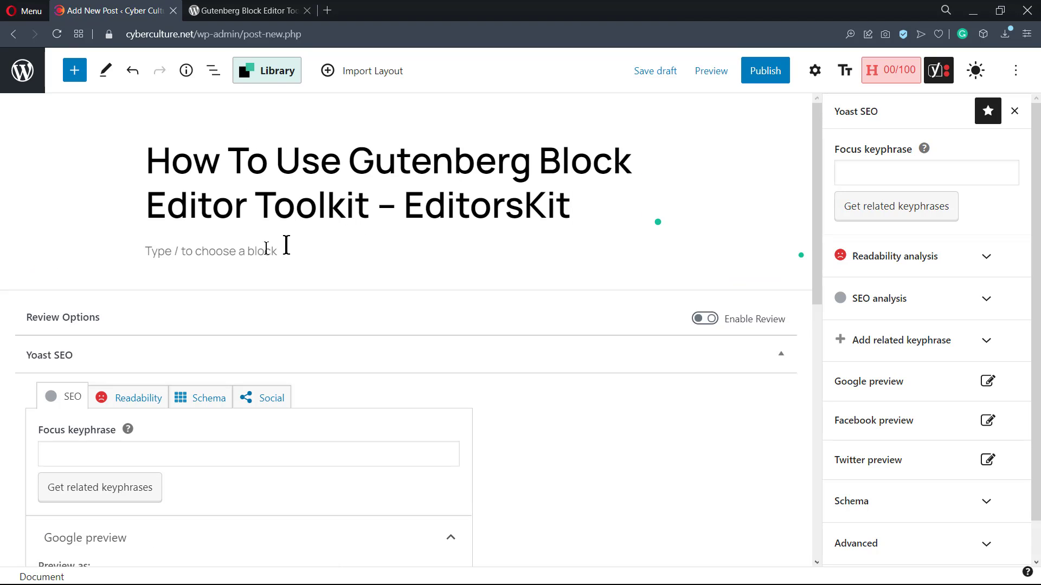
Start the 'This is a text' paragraph below the title, previewing the highlight colours.
{"action": "left_click", "coordinate": [229, 254]}
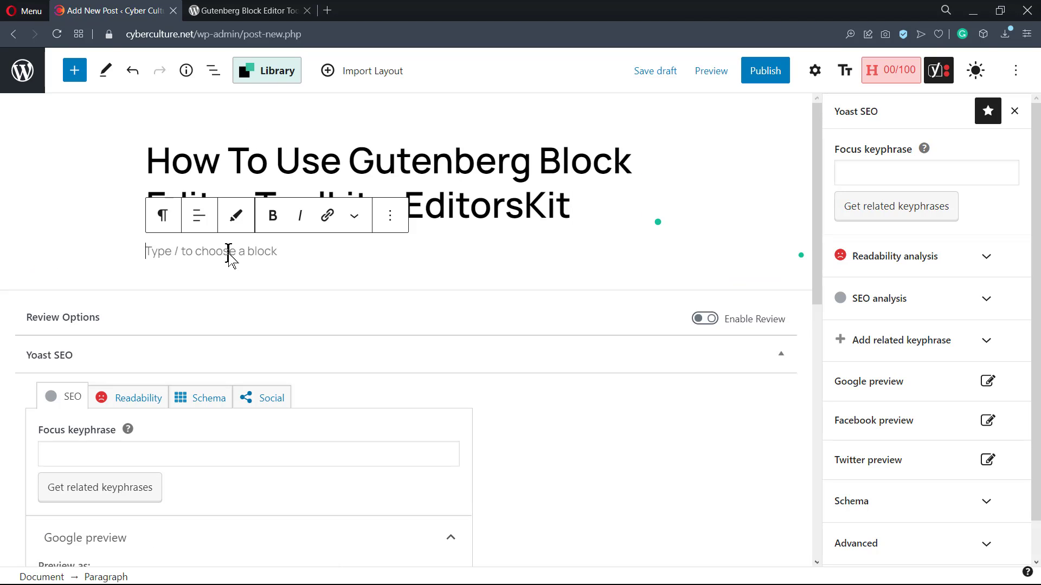
{"action": "left_click", "coordinate": [237, 225]}
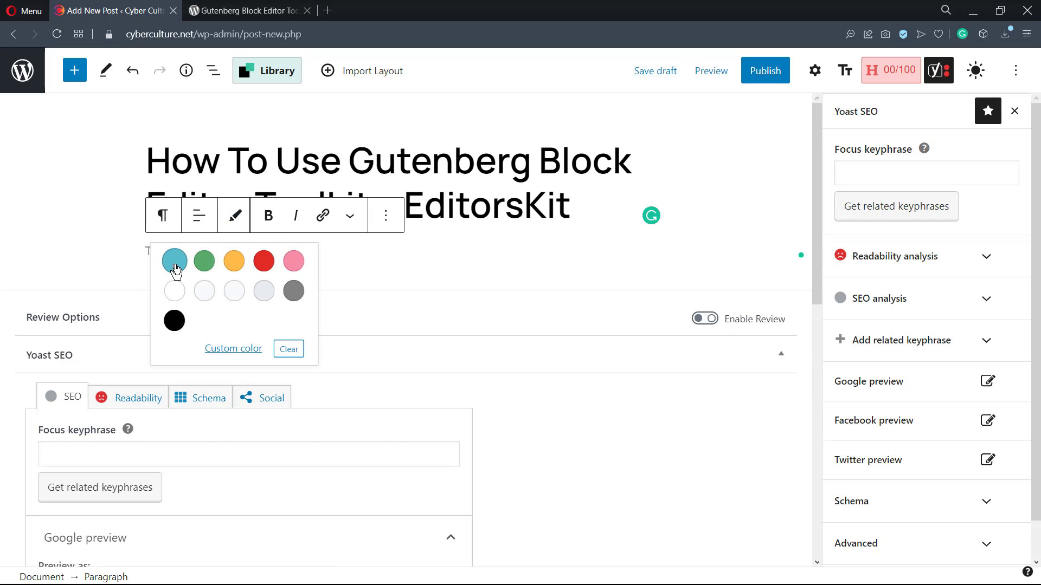
{"action": "left_click", "coordinate": [325, 277]}
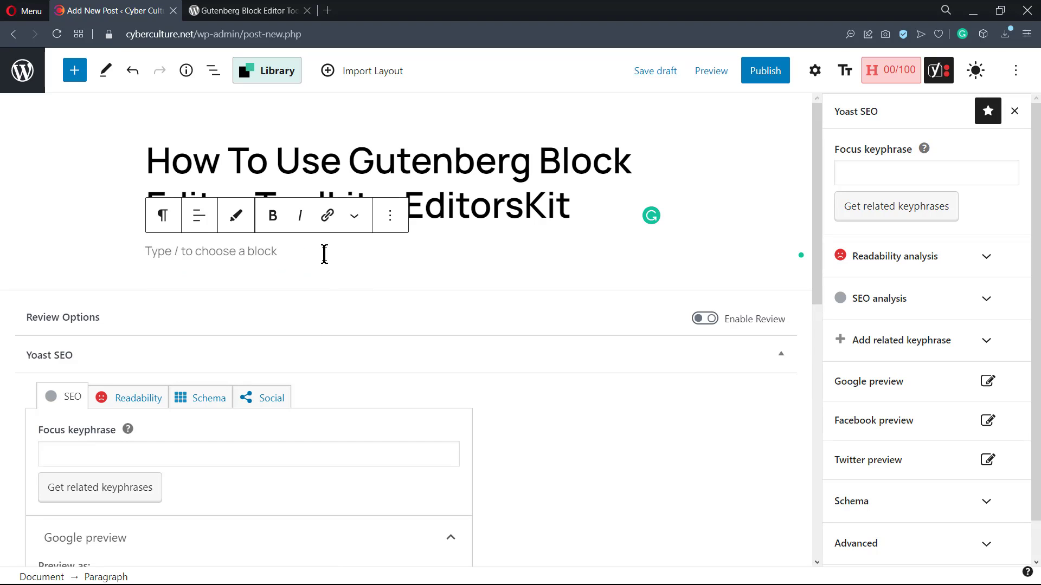
{"action": "type", "text": "This is a text"}
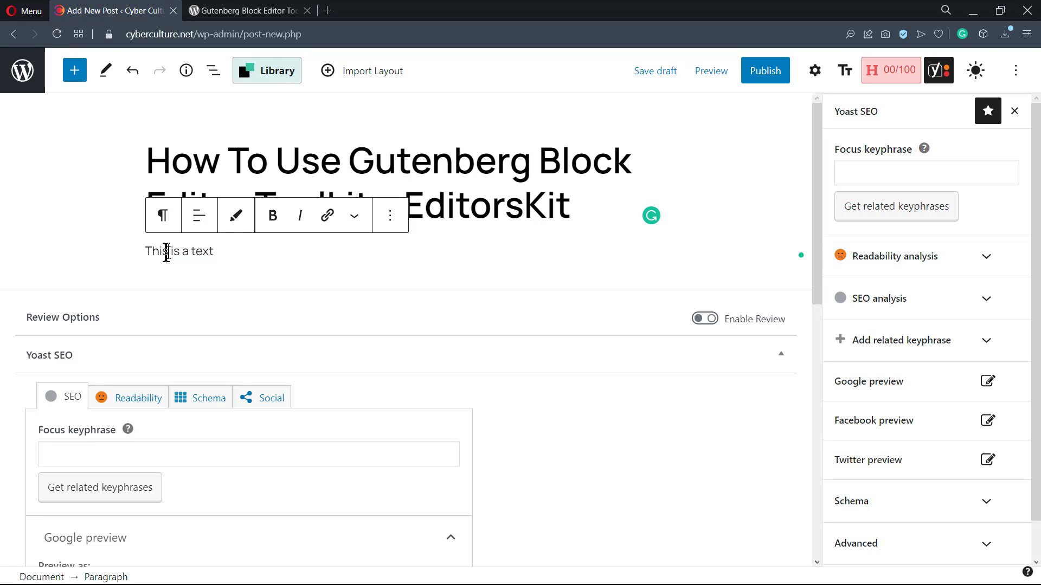
{"action": "left_click", "coordinate": [236, 216]}
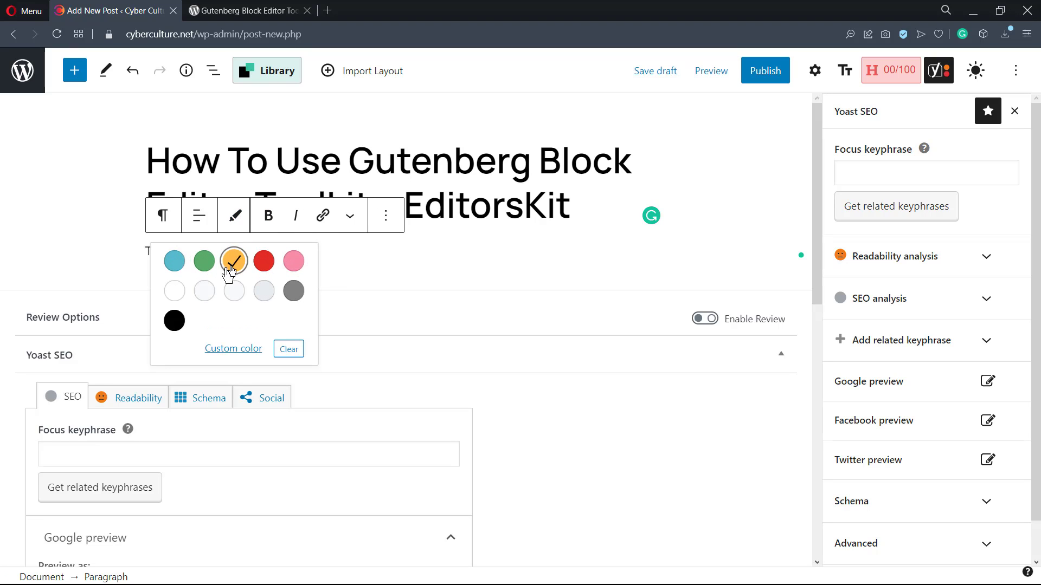
{"action": "left_click", "coordinate": [247, 251]}
Highlight the whole sentence 'This is a text' in Orange.
{"action": "left_click_drag", "start_coordinate": [246, 251], "coordinate": [152, 251]}
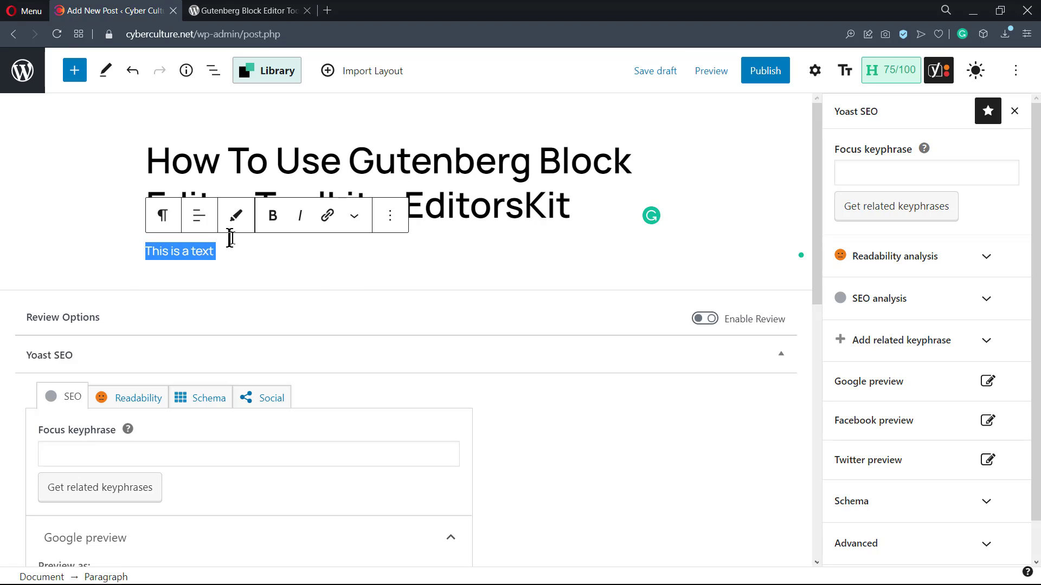
{"action": "left_click", "coordinate": [235, 215]}
{"action": "left_click", "coordinate": [233, 260]}
{"action": "left_click", "coordinate": [324, 246]}
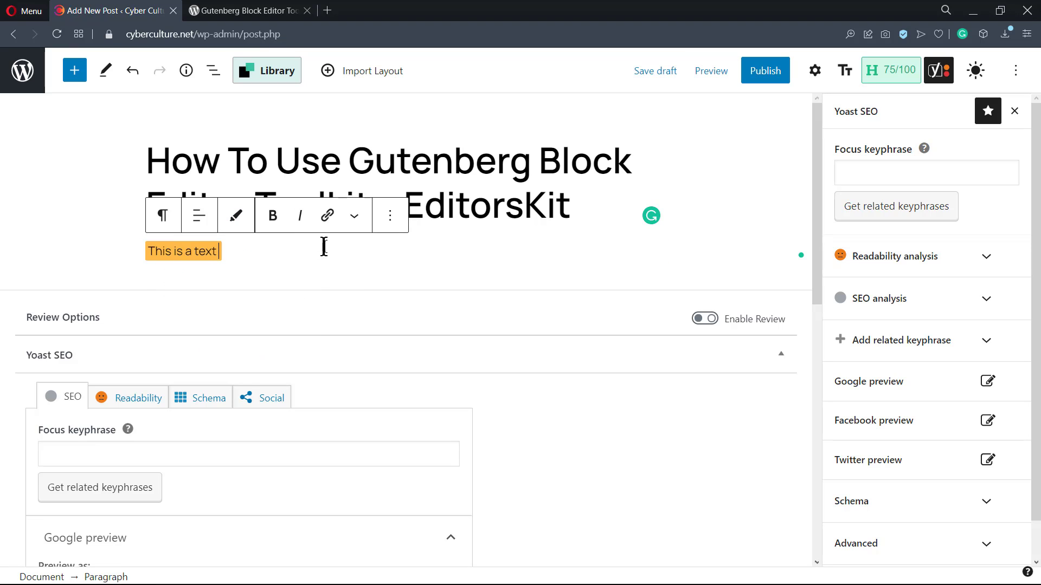
Remove the Orange highlight from the sentence, including one leftover letter.
{"action": "left_click_drag", "start_coordinate": [287, 248], "coordinate": [117, 251]}
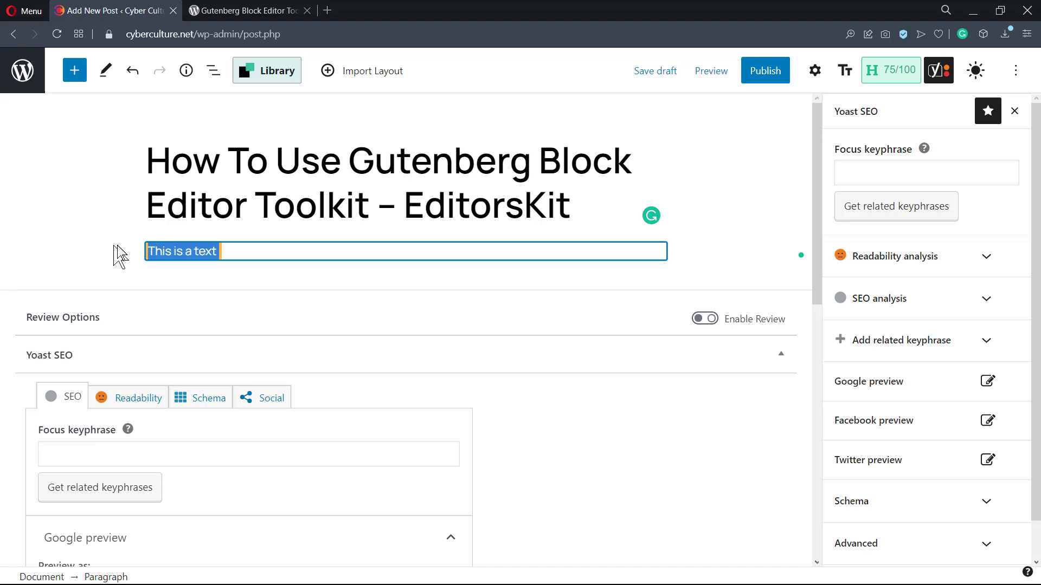
{"action": "left_click", "coordinate": [234, 216]}
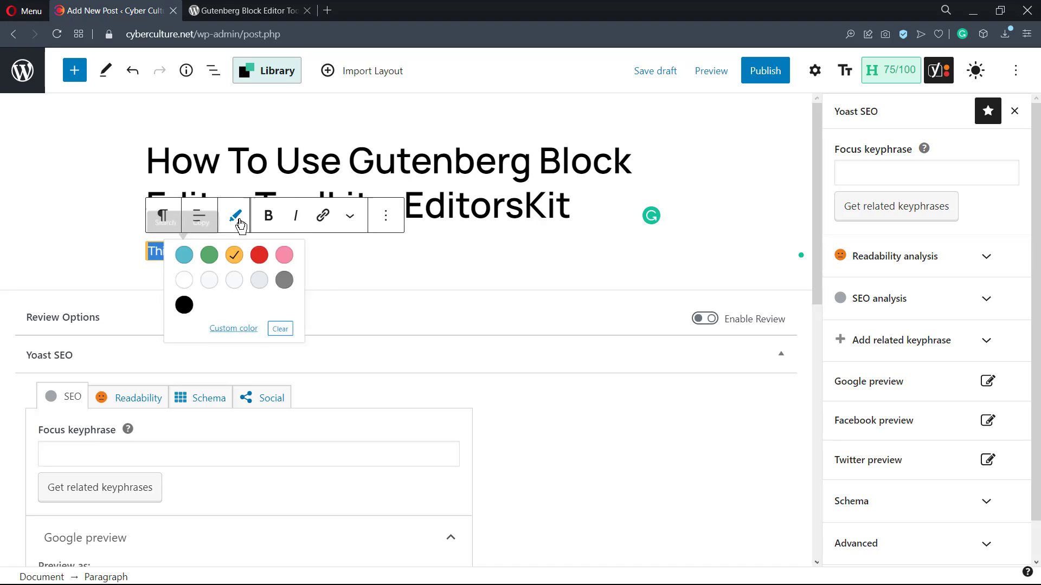
{"action": "left_click", "coordinate": [234, 261]}
{"action": "left_click", "coordinate": [341, 250]}
{"action": "left_click_drag", "start_coordinate": [201, 248], "coordinate": [171, 243]}
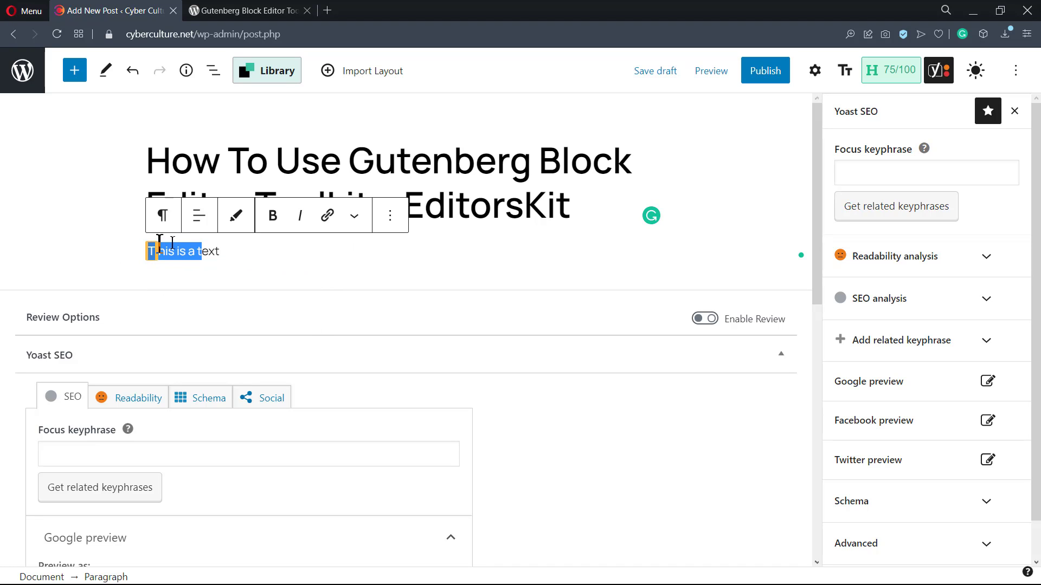
{"action": "left_click", "coordinate": [236, 226]}
{"action": "left_click", "coordinate": [233, 261]}
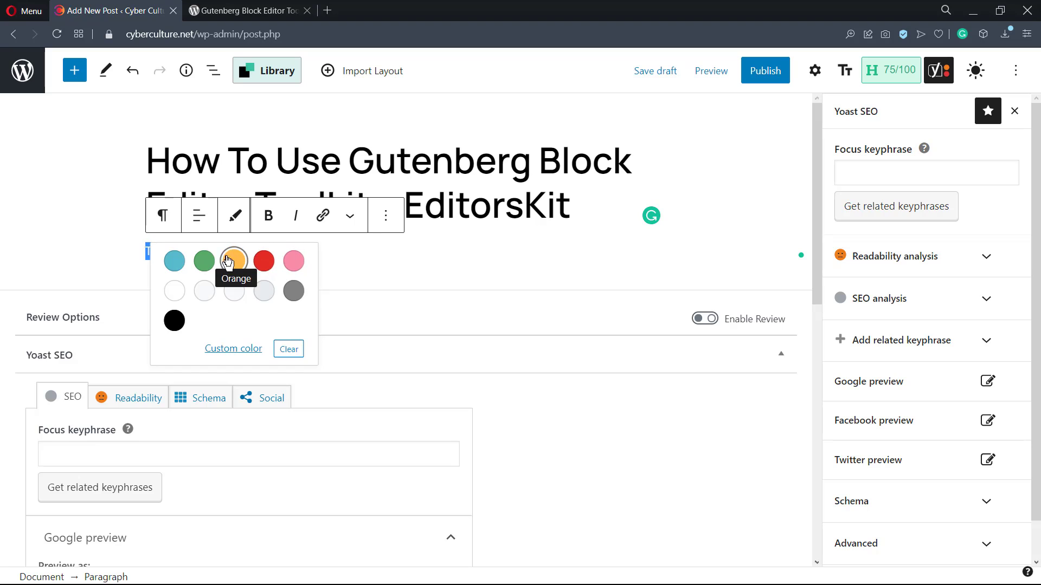
Check the alignment options, then apply the Callout style from the paragraph's block switcher.
{"action": "left_click", "coordinate": [370, 254]}
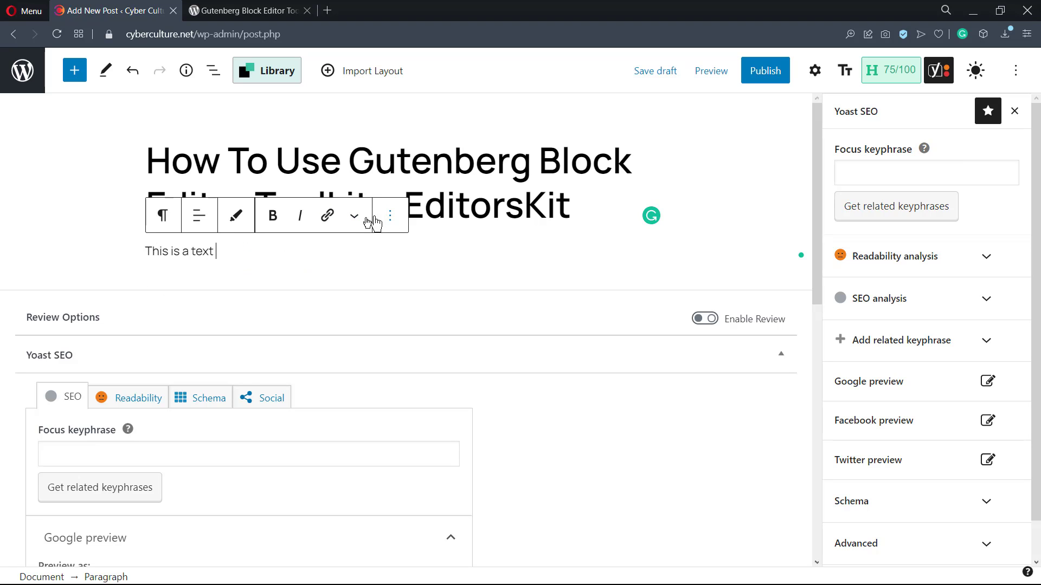
{"action": "left_click", "coordinate": [193, 226]}
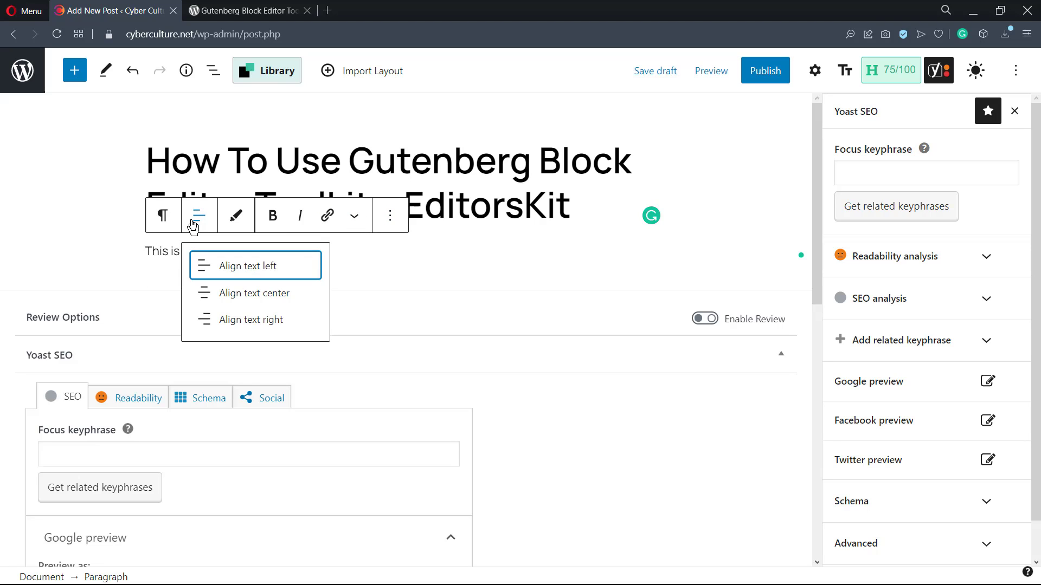
{"action": "left_click", "coordinate": [196, 221]}
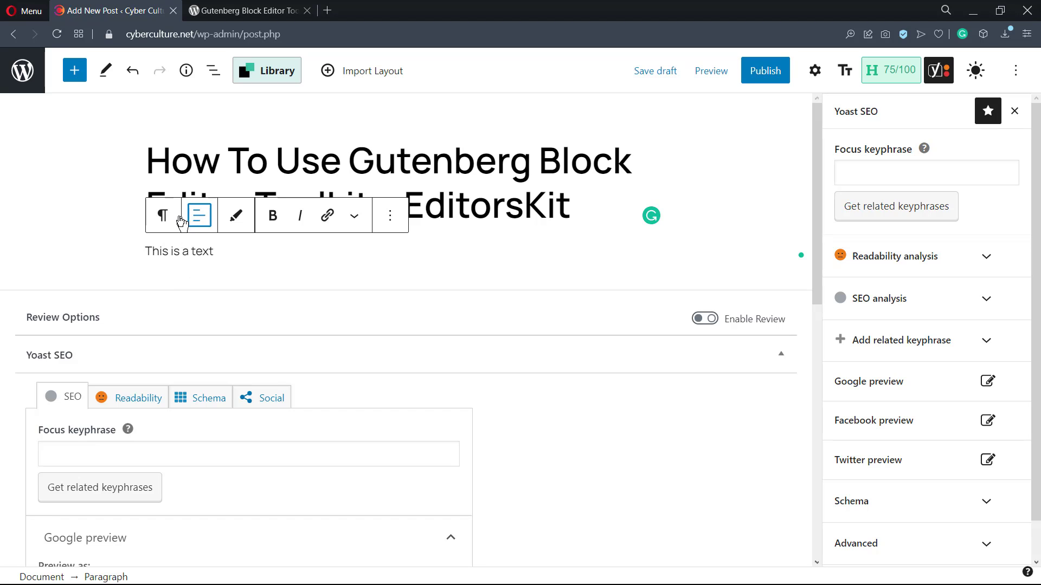
{"action": "left_click", "coordinate": [167, 219]}
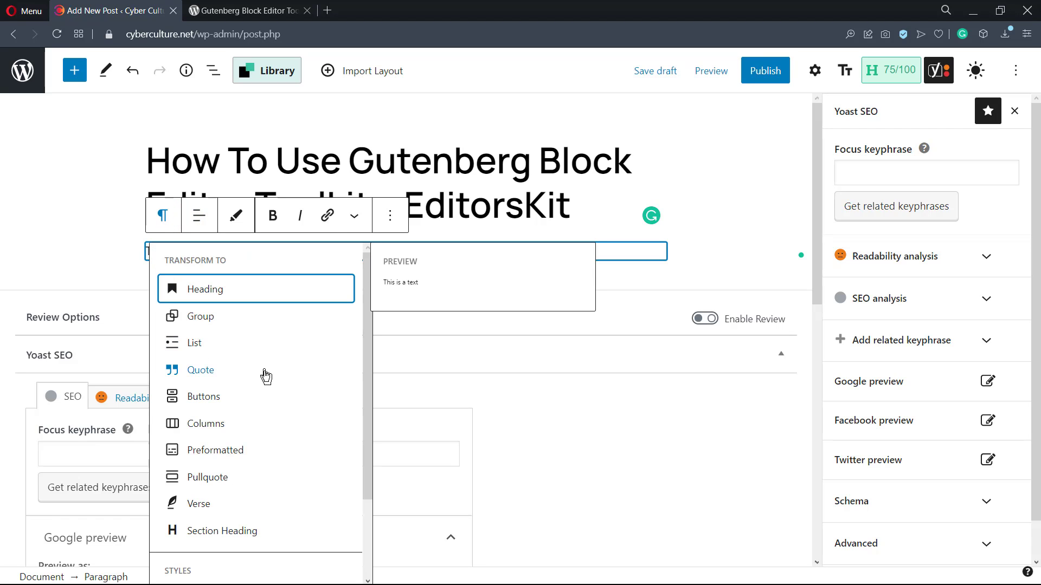
{"action": "scroll", "coordinate": [265, 375], "scroll_direction": "down", "scroll_amount": 2}
{"action": "scroll", "coordinate": [266, 406], "scroll_direction": "down", "scroll_amount": 1}
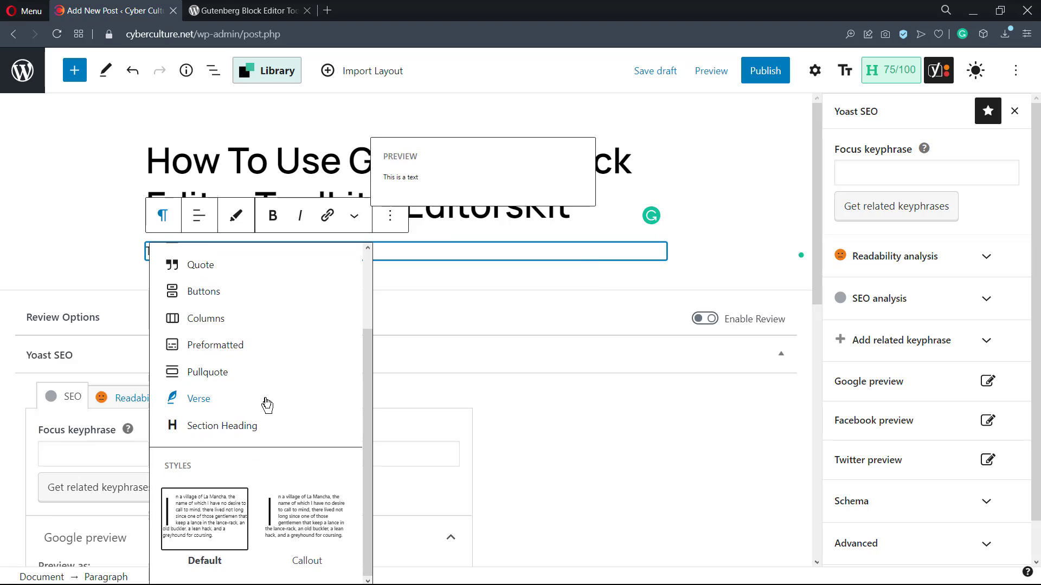
{"action": "scroll", "coordinate": [267, 403], "scroll_direction": "up", "scroll_amount": 1}
{"action": "scroll", "coordinate": [267, 404], "scroll_direction": "up", "scroll_amount": 1}
{"action": "scroll", "coordinate": [265, 404], "scroll_direction": "down", "scroll_amount": 2}
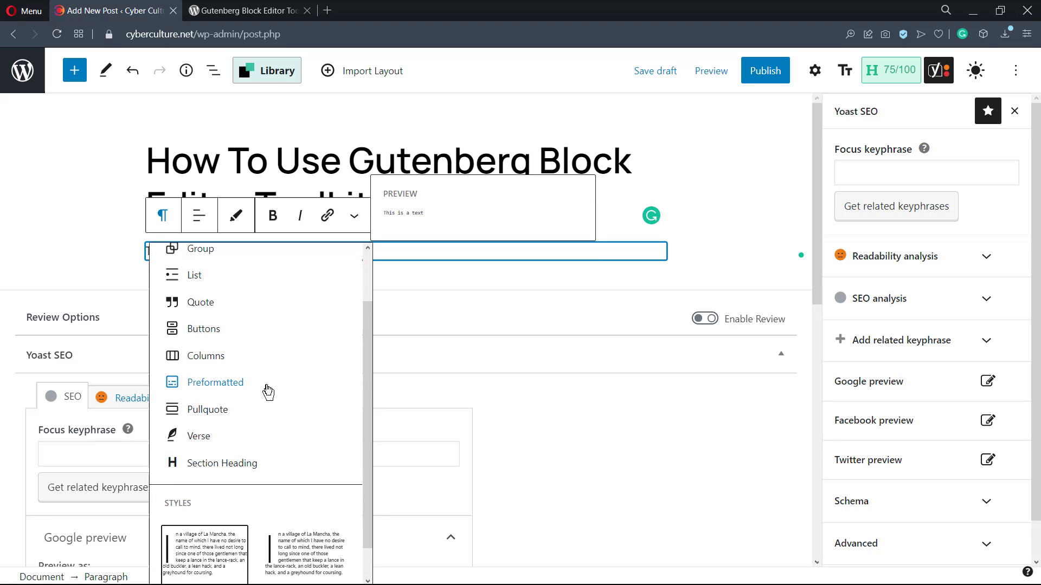
{"action": "scroll", "coordinate": [268, 394], "scroll_direction": "down", "scroll_amount": 1}
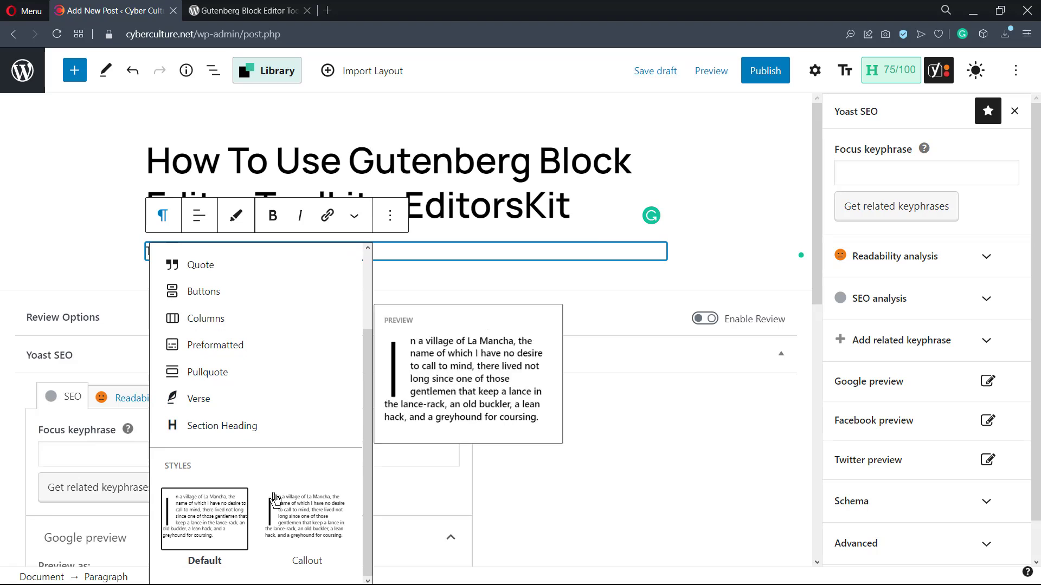
{"action": "left_click", "coordinate": [308, 521]}
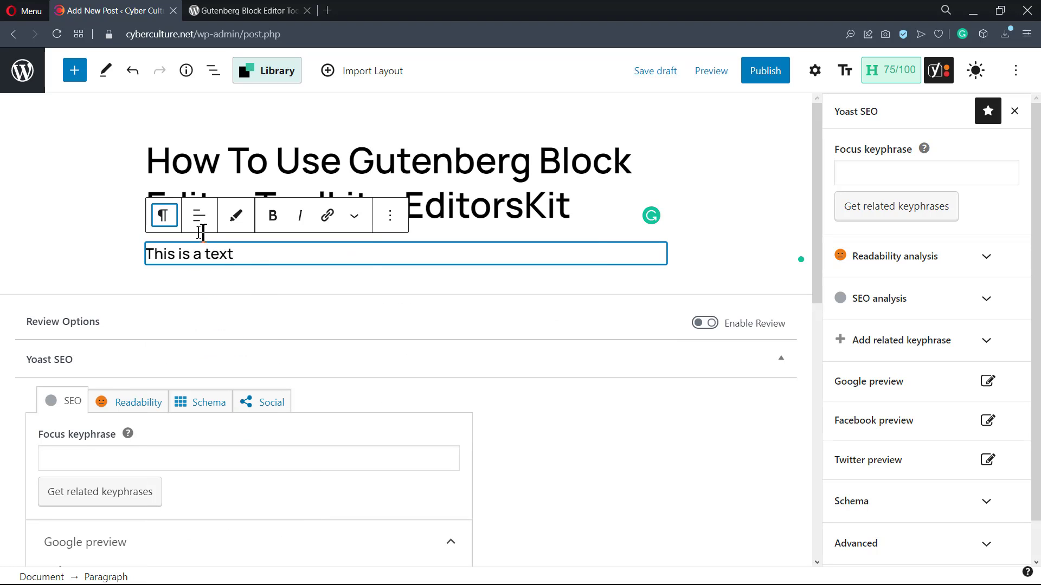
{"action": "left_click", "coordinate": [163, 215]}
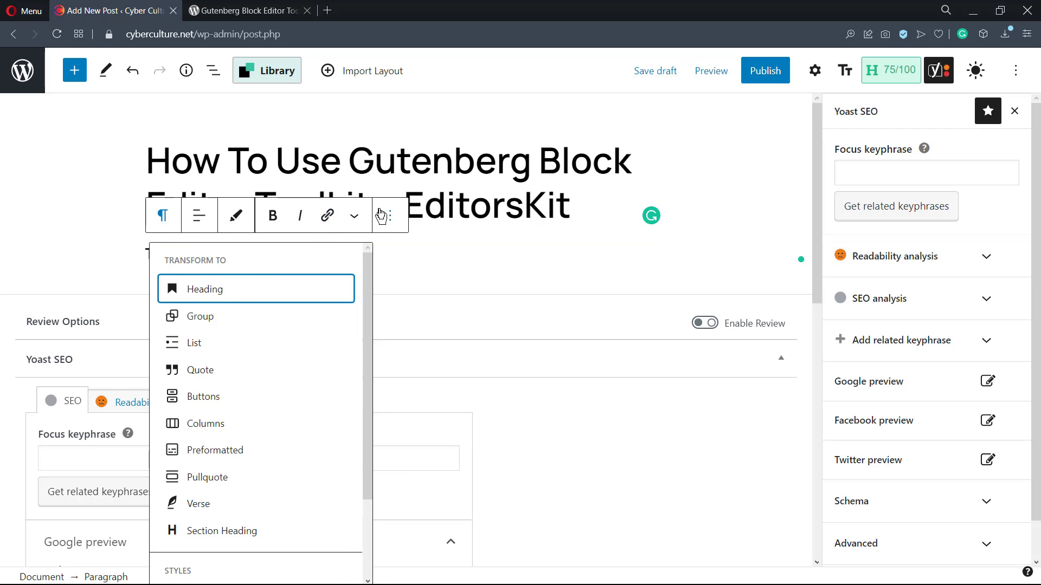
Turn the selected 'This is a text' sentence into a badge.
{"action": "left_click", "coordinate": [356, 224]}
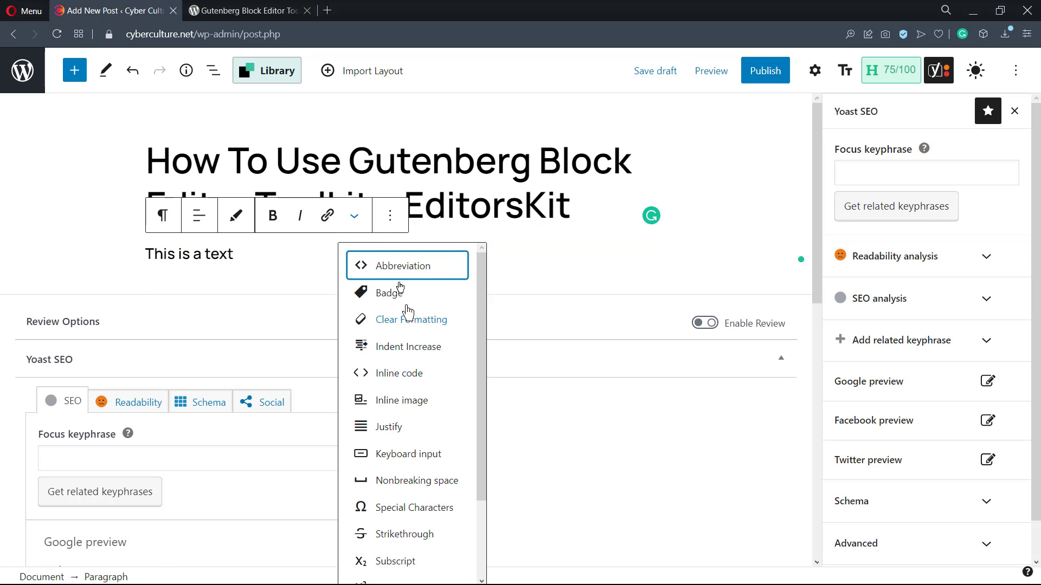
{"action": "scroll", "coordinate": [424, 318], "scroll_direction": "down", "scroll_amount": 2}
{"action": "scroll", "coordinate": [424, 316], "scroll_direction": "down", "scroll_amount": 1}
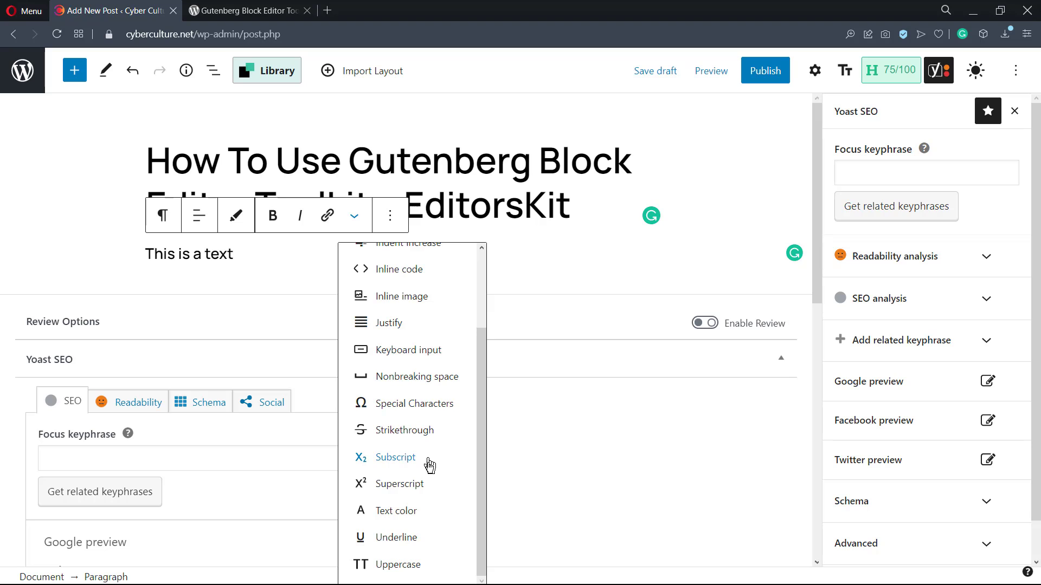
{"action": "scroll", "coordinate": [430, 437], "scroll_direction": "up", "scroll_amount": 3}
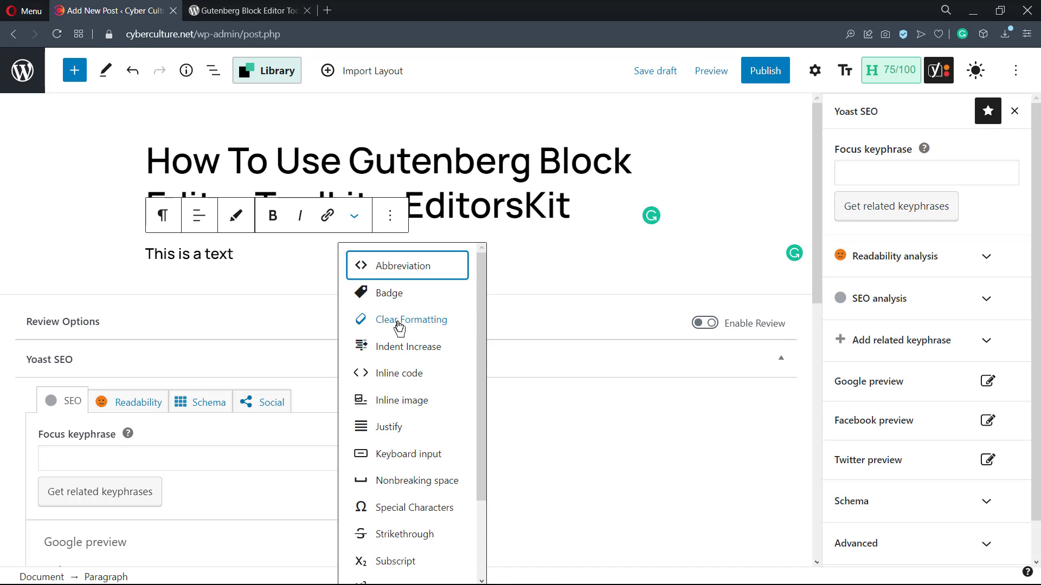
{"action": "left_click", "coordinate": [383, 294]}
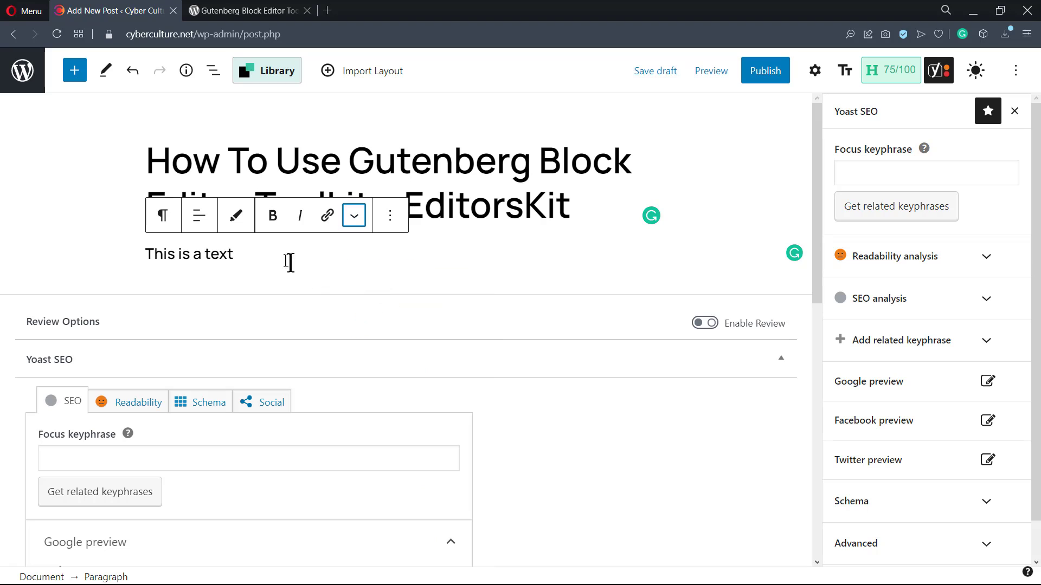
{"action": "left_click_drag", "start_coordinate": [232, 254], "coordinate": [146, 254]}
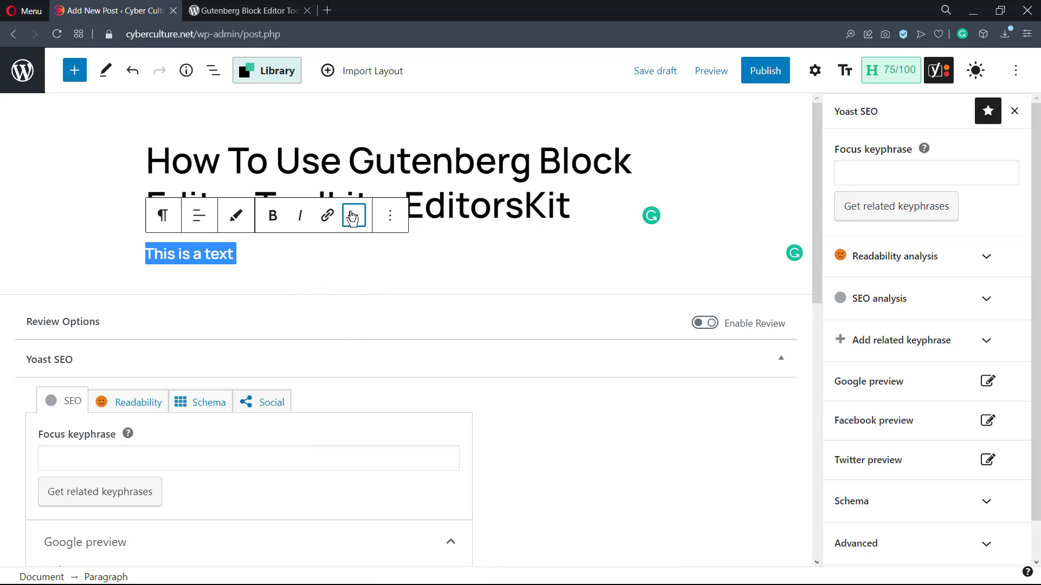
{"action": "left_click", "coordinate": [352, 218]}
{"action": "left_click", "coordinate": [390, 293]}
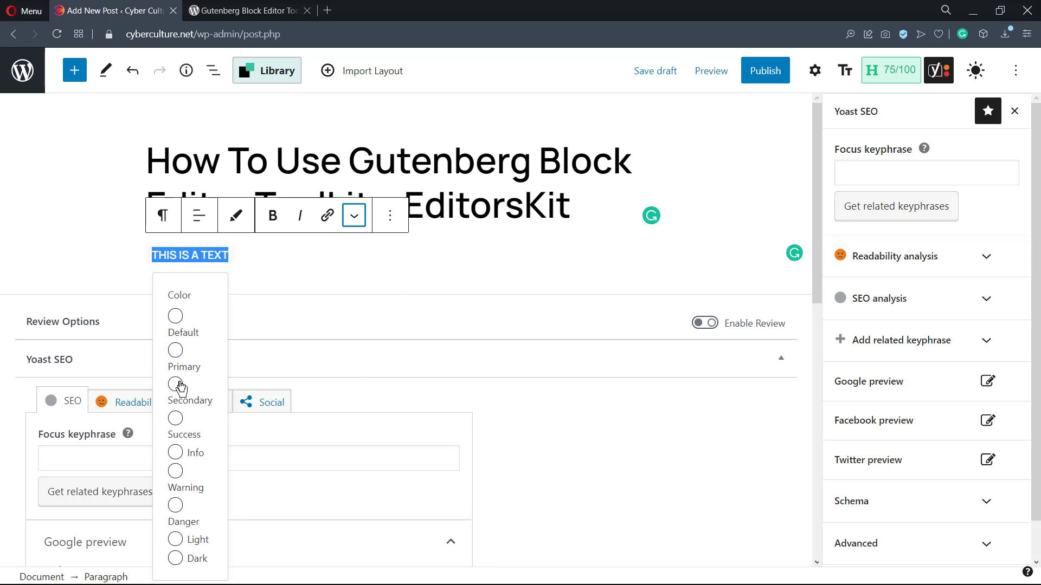
Try badge colours, undo the purple Primary colour, and add an empty paragraph below.
{"action": "left_click", "coordinate": [175, 350]}
{"action": "left_click", "coordinate": [175, 316]}
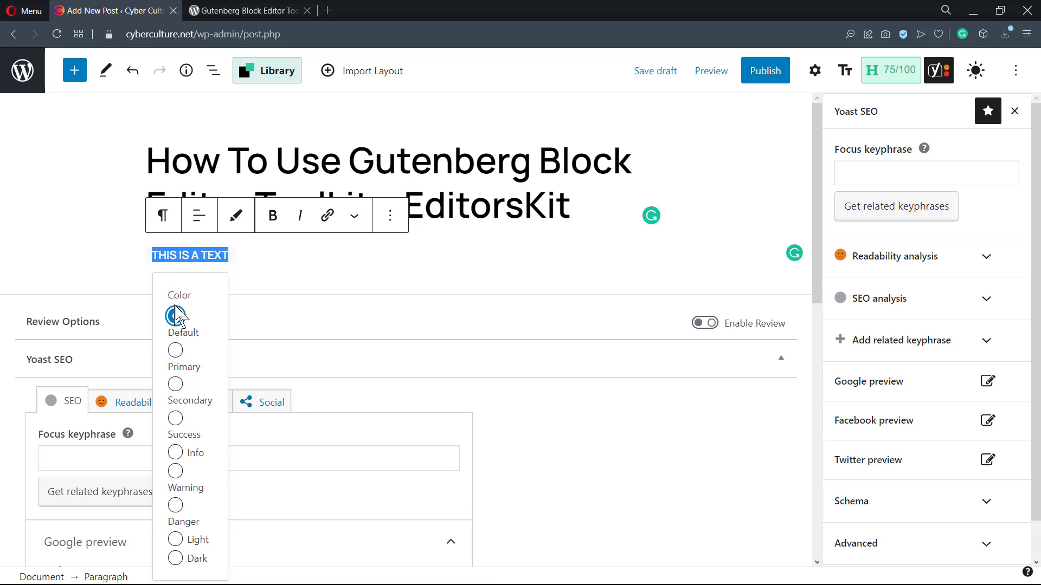
{"action": "left_click", "coordinate": [175, 350]}
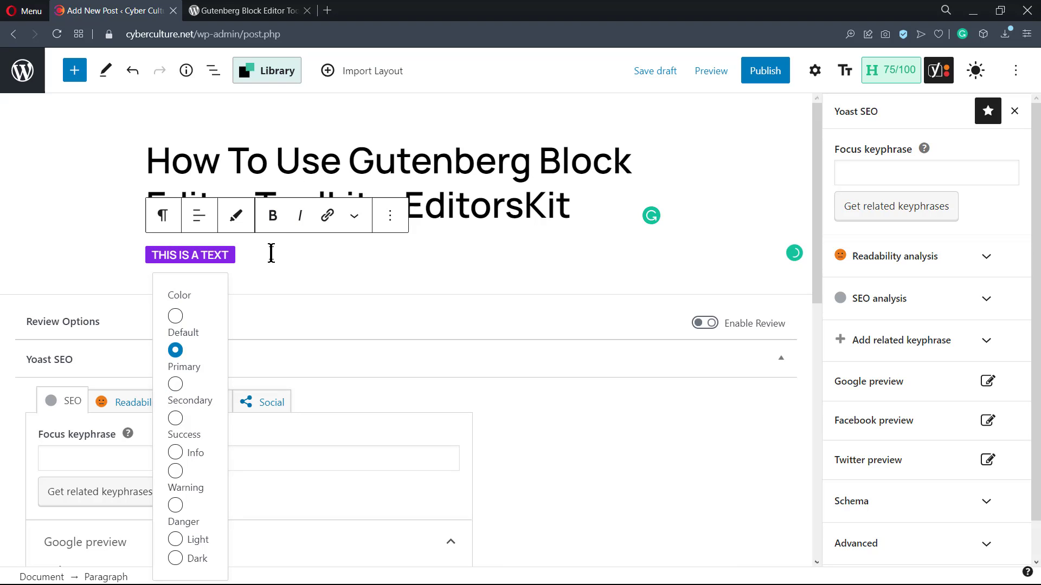
{"action": "key", "text": "ctrl+z"}
{"action": "key", "text": "ctrl+z"}
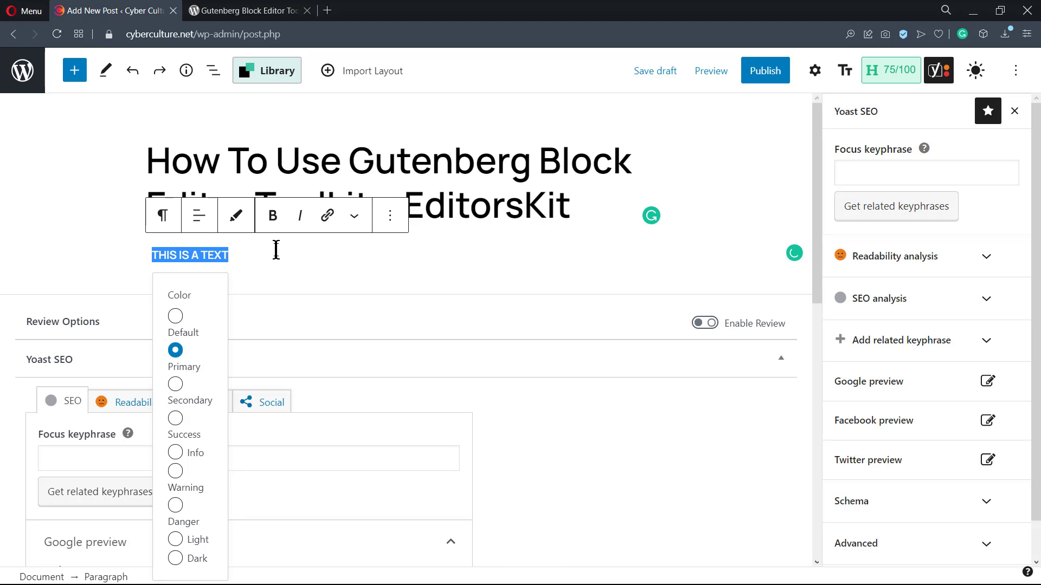
{"action": "key", "text": "ctrl+z"}
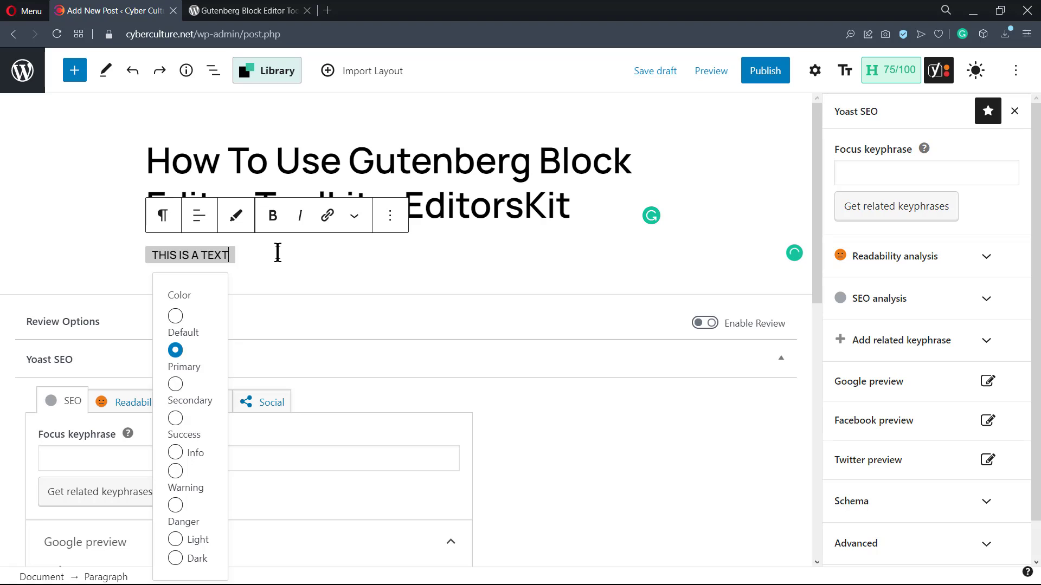
{"action": "key", "text": "Return"}
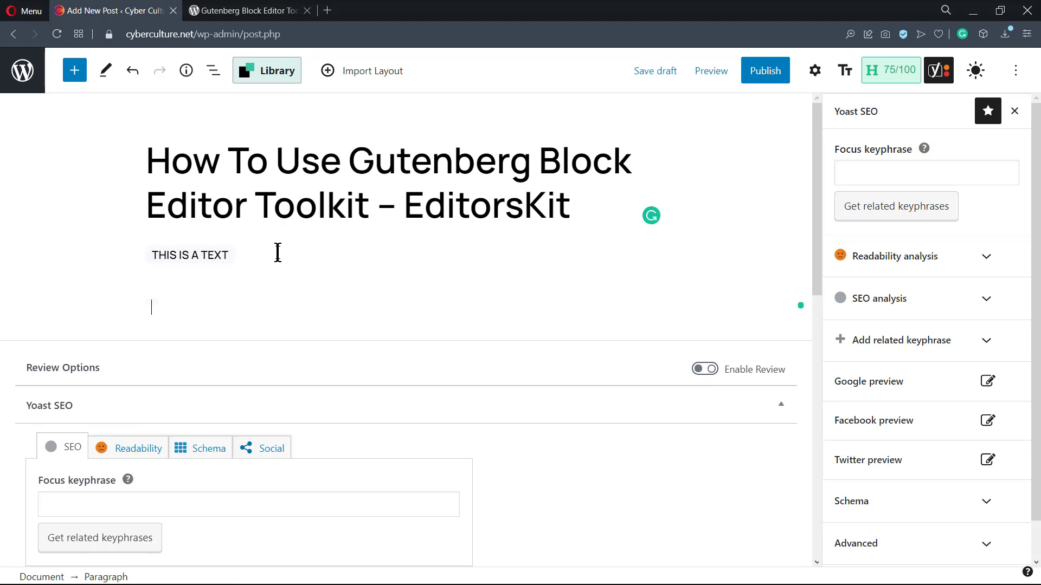
{"action": "scroll", "coordinate": [399, 302], "scroll_direction": "down", "scroll_amount": 2}
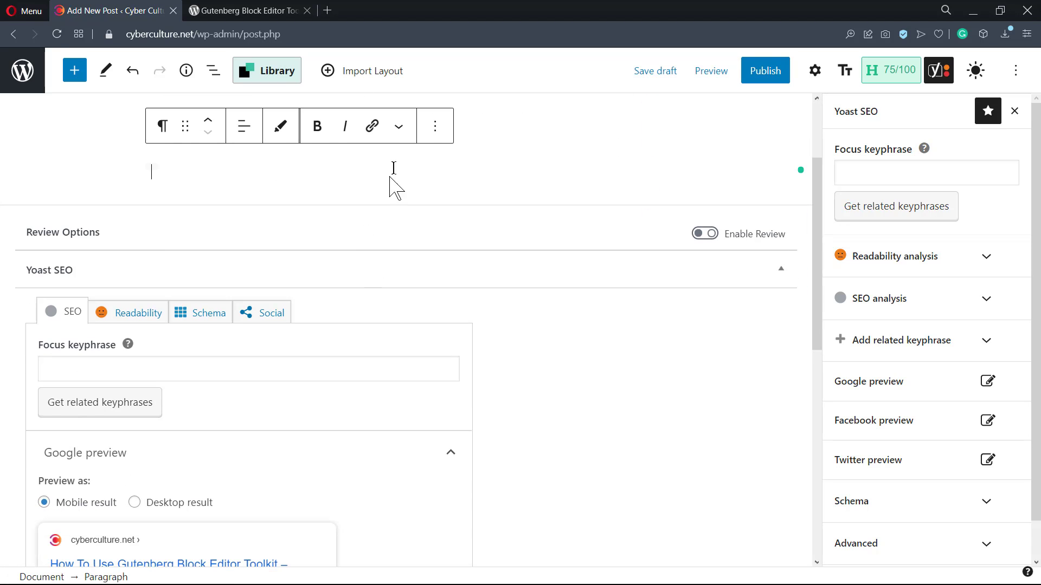
{"action": "scroll", "coordinate": [426, 193], "scroll_direction": "up", "scroll_amount": 1}
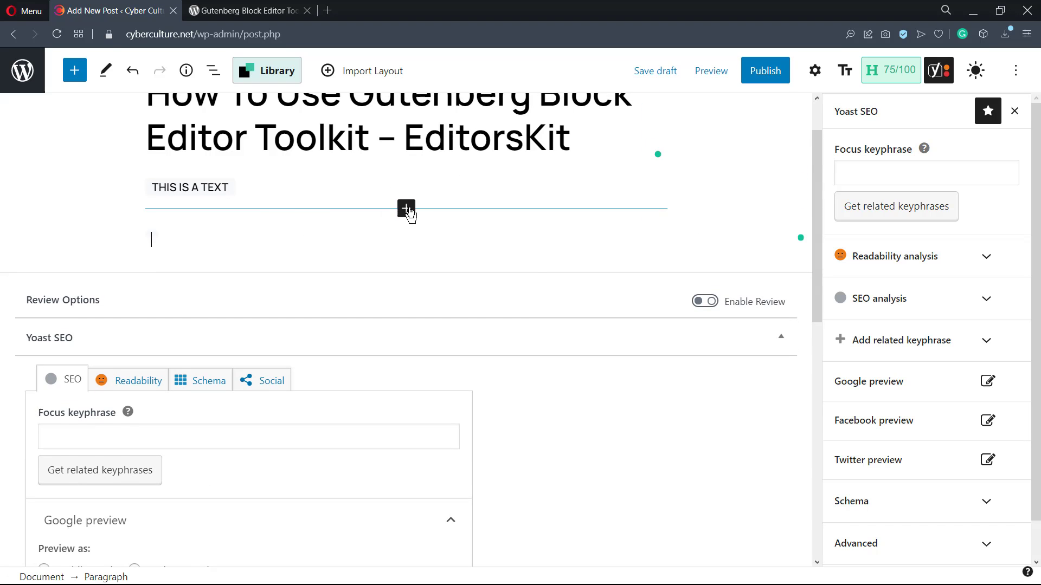
Open Browse all from the inline inserter and look through the Patterns tab categories.
{"action": "left_click", "coordinate": [406, 209]}
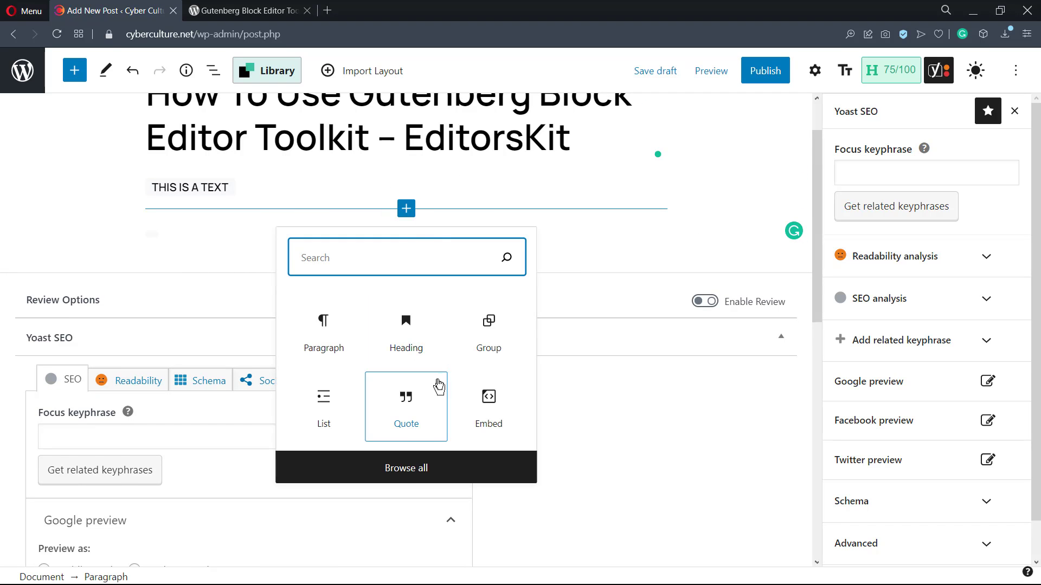
{"action": "left_click", "coordinate": [404, 463]}
{"action": "mouse_move", "coordinate": [200, 259]}
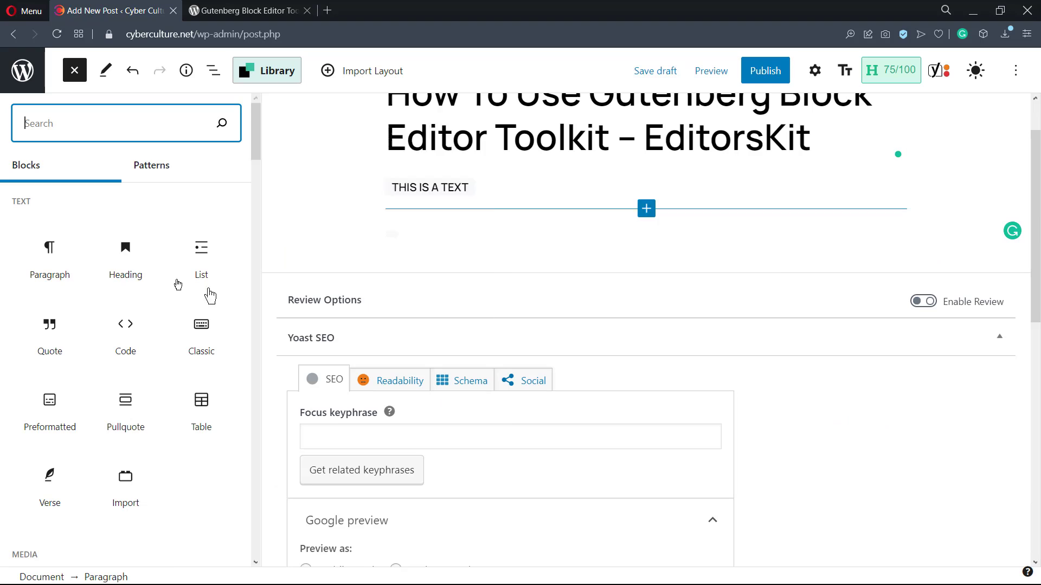
{"action": "scroll", "coordinate": [346, 330], "scroll_direction": "up", "scroll_amount": 1}
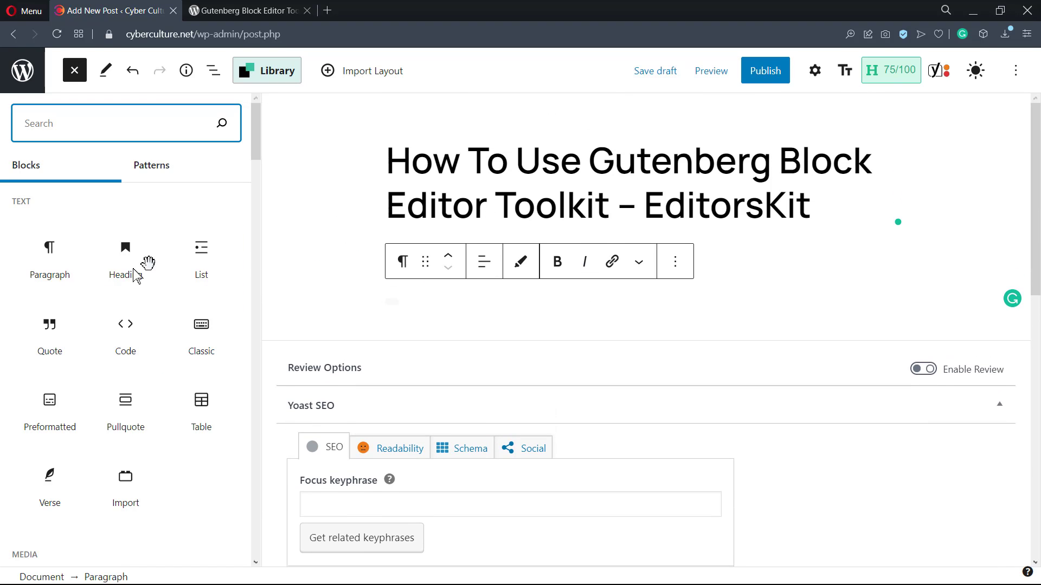
{"action": "scroll", "coordinate": [174, 374], "scroll_direction": "down", "scroll_amount": 3}
{"action": "scroll", "coordinate": [174, 377], "scroll_direction": "up", "scroll_amount": 3}
{"action": "left_click", "coordinate": [150, 169]}
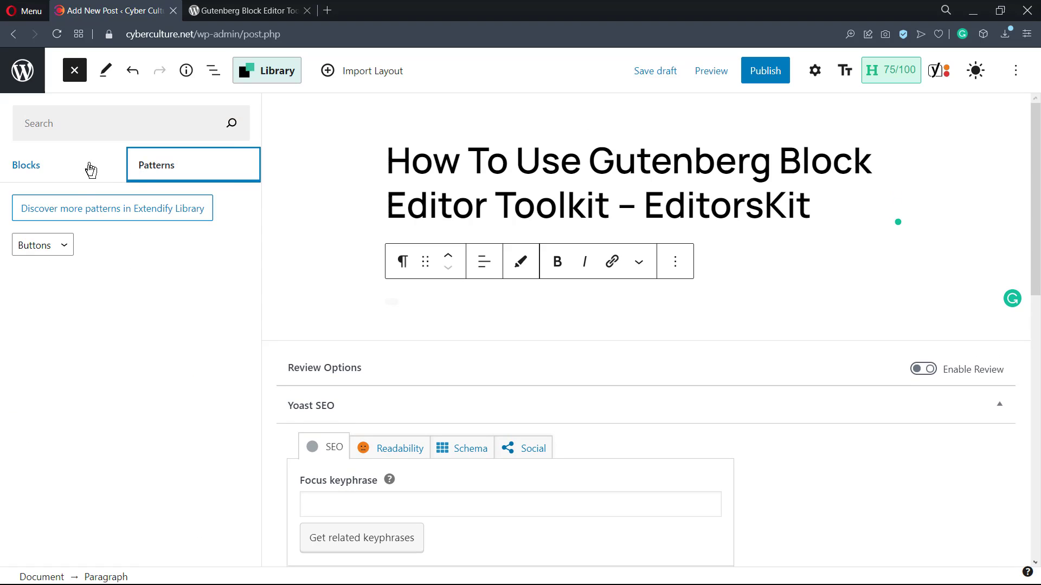
{"action": "left_click", "coordinate": [65, 246]}
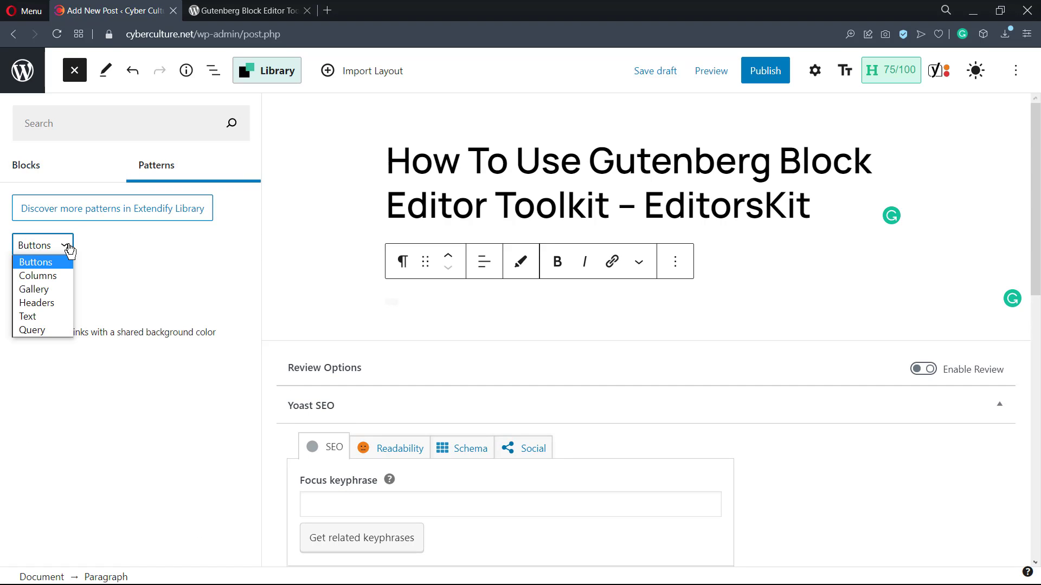
{"action": "left_click", "coordinate": [118, 224]}
Return the inserter to the Blocks list and browse its categories, from Text through Yoast blocks.
{"action": "left_click", "coordinate": [27, 164]}
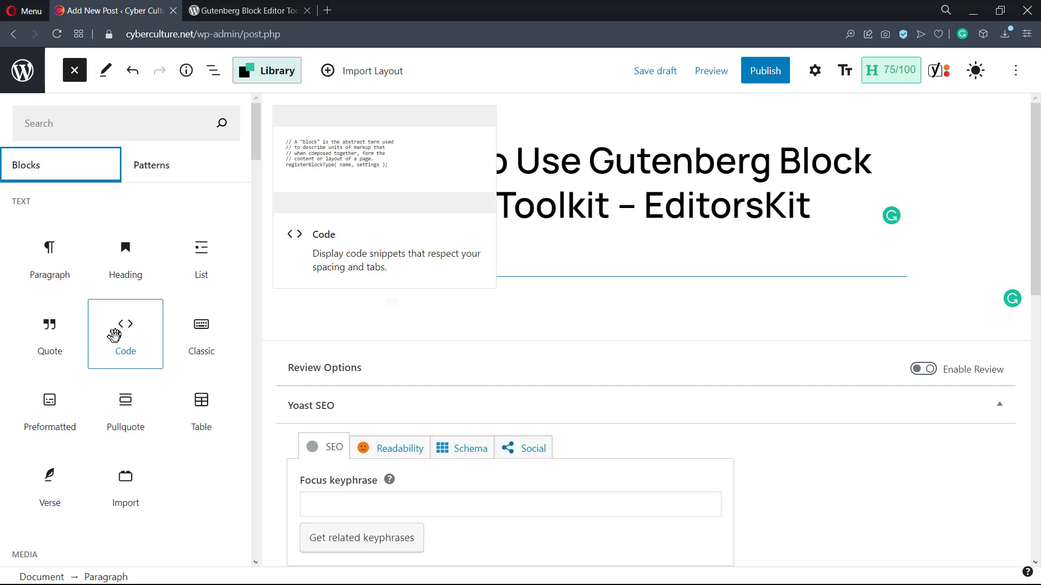
{"action": "scroll", "coordinate": [116, 337], "scroll_direction": "down", "scroll_amount": 3}
{"action": "scroll", "coordinate": [135, 372], "scroll_direction": "down", "scroll_amount": 2}
{"action": "scroll", "coordinate": [151, 383], "scroll_direction": "down", "scroll_amount": 2}
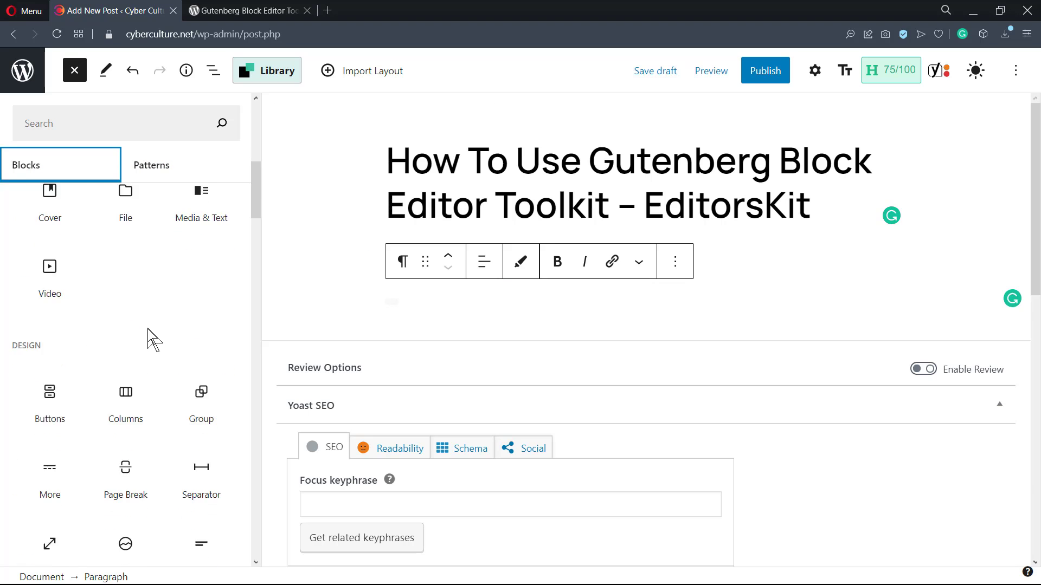
{"action": "scroll", "coordinate": [152, 337], "scroll_direction": "down", "scroll_amount": 2}
{"action": "scroll", "coordinate": [152, 338], "scroll_direction": "up", "scroll_amount": 2}
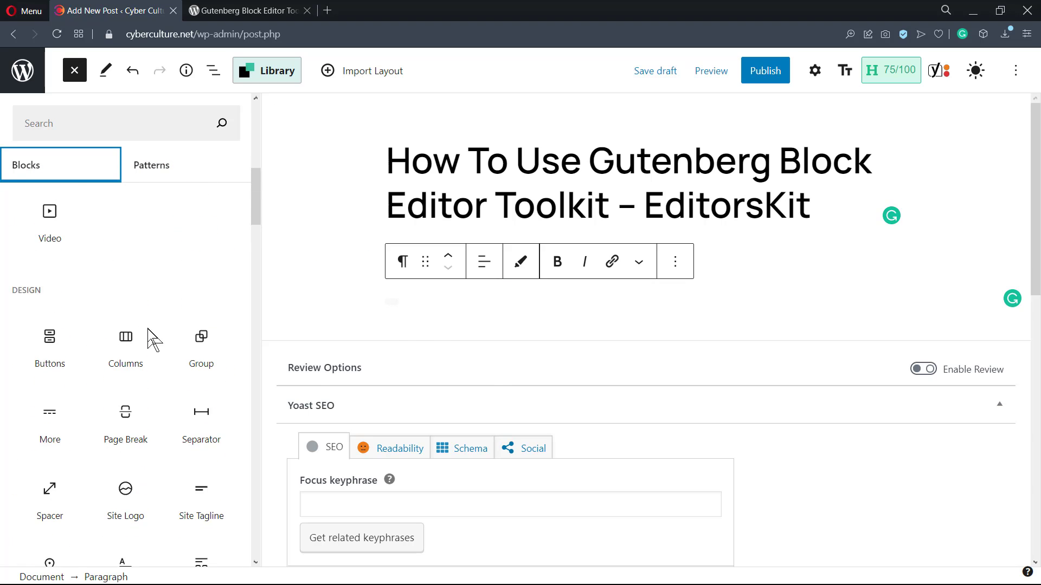
{"action": "scroll", "coordinate": [149, 337], "scroll_direction": "down", "scroll_amount": 2}
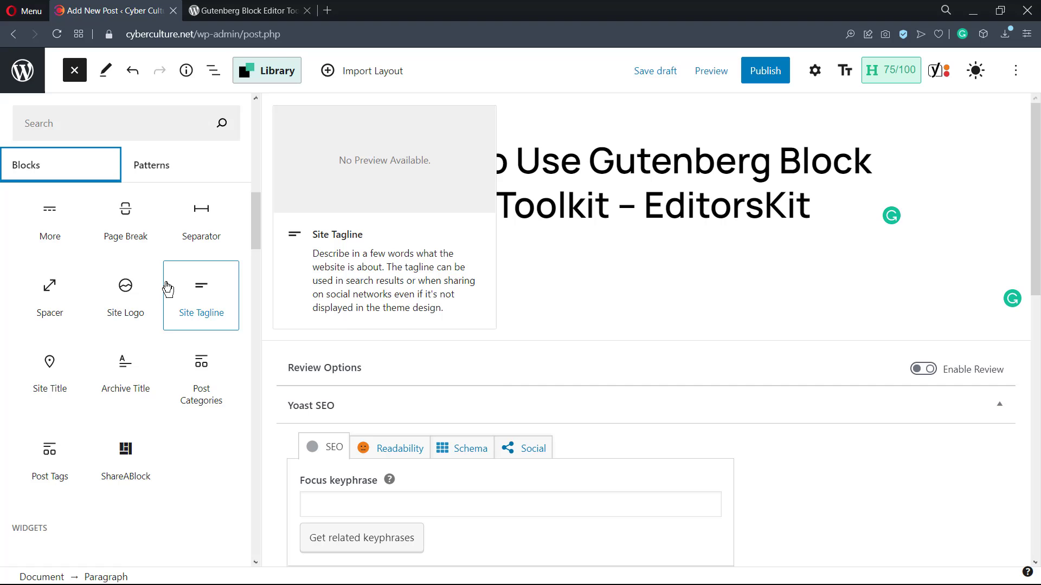
{"action": "scroll", "coordinate": [119, 325], "scroll_direction": "down", "scroll_amount": 2}
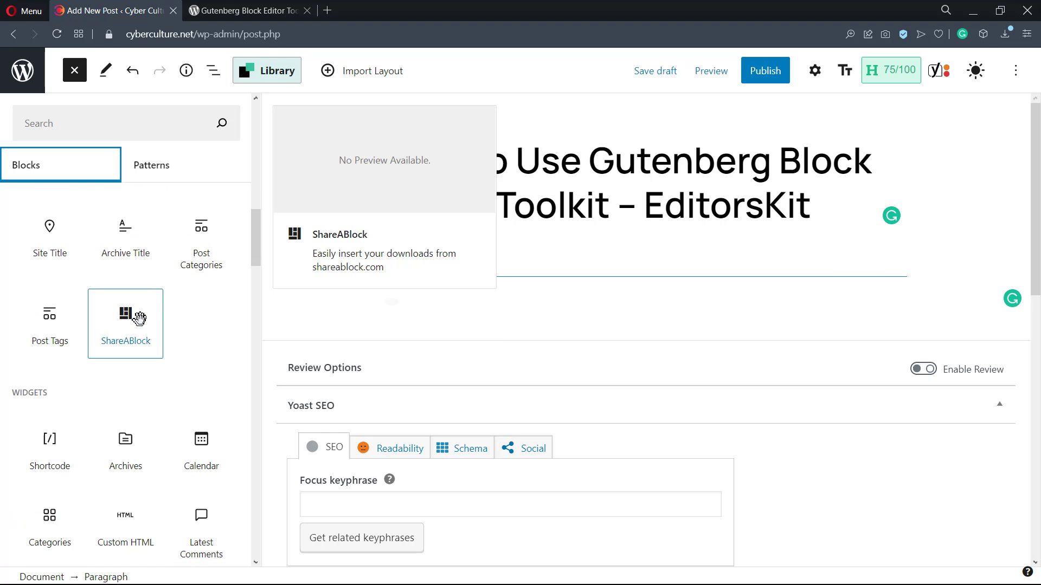
{"action": "scroll", "coordinate": [151, 322], "scroll_direction": "down", "scroll_amount": 1}
{"action": "scroll", "coordinate": [171, 319], "scroll_direction": "down", "scroll_amount": 1}
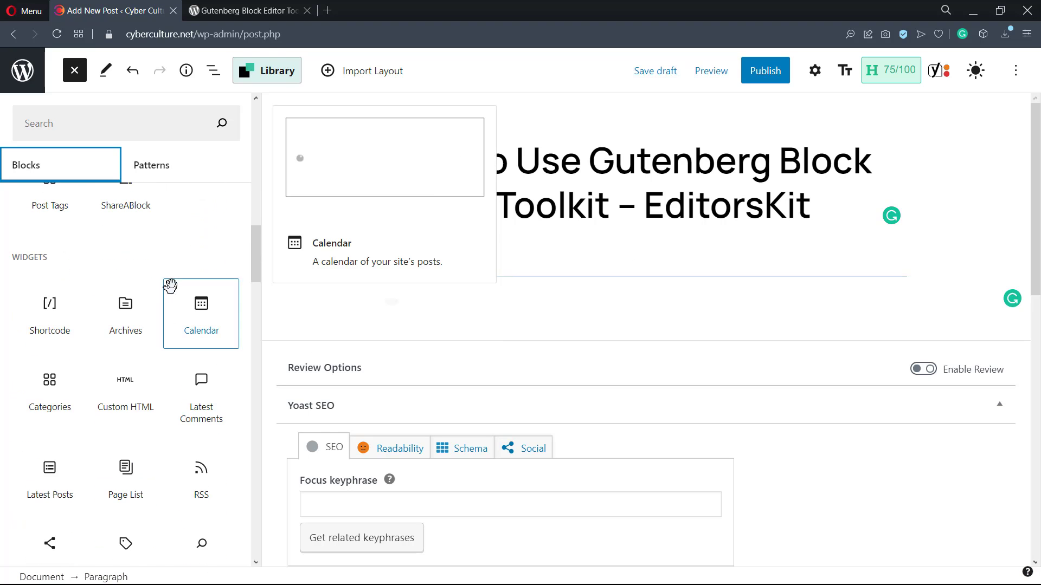
{"action": "scroll", "coordinate": [172, 281], "scroll_direction": "down", "scroll_amount": 1}
{"action": "scroll", "coordinate": [175, 270], "scroll_direction": "down", "scroll_amount": 2}
{"action": "scroll", "coordinate": [170, 326], "scroll_direction": "down", "scroll_amount": 1}
{"action": "scroll", "coordinate": [168, 358], "scroll_direction": "down", "scroll_amount": 2}
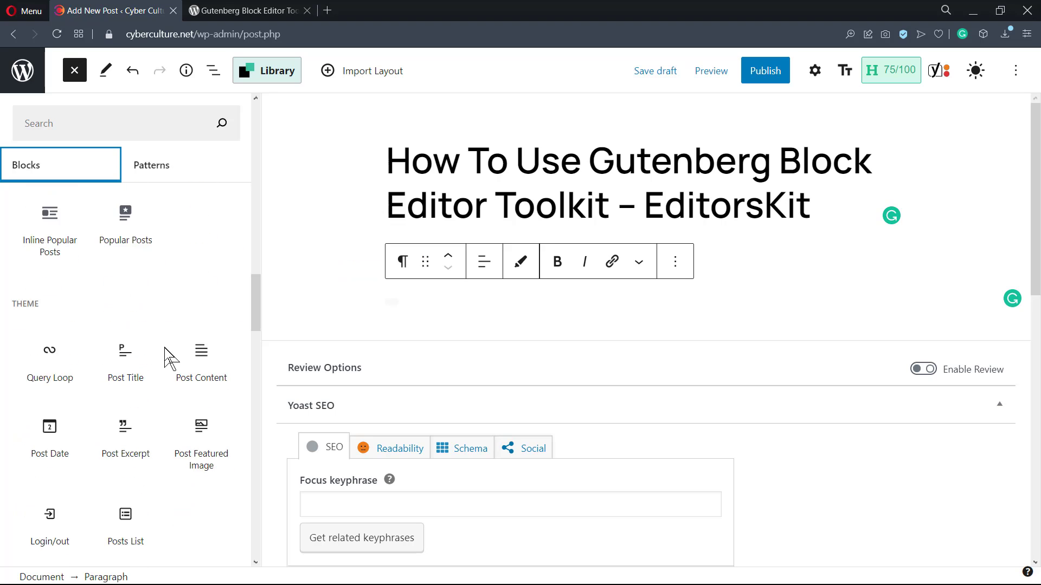
{"action": "scroll", "coordinate": [165, 355], "scroll_direction": "down", "scroll_amount": 1}
{"action": "scroll", "coordinate": [167, 355], "scroll_direction": "down", "scroll_amount": 2}
{"action": "scroll", "coordinate": [168, 352], "scroll_direction": "down", "scroll_amount": 1}
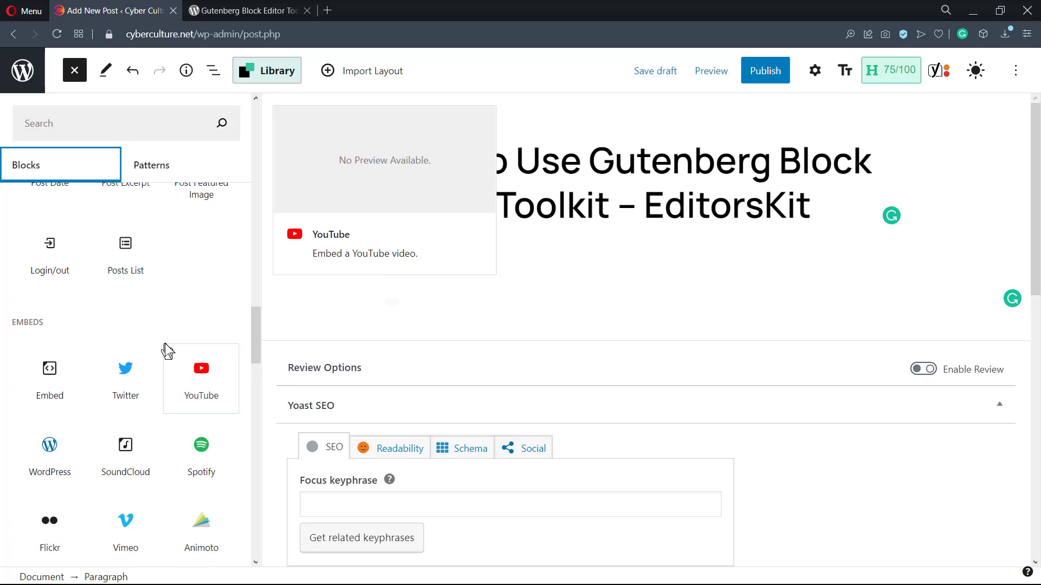
{"action": "scroll", "coordinate": [166, 350], "scroll_direction": "down", "scroll_amount": 1}
{"action": "scroll", "coordinate": [166, 351], "scroll_direction": "down", "scroll_amount": 3}
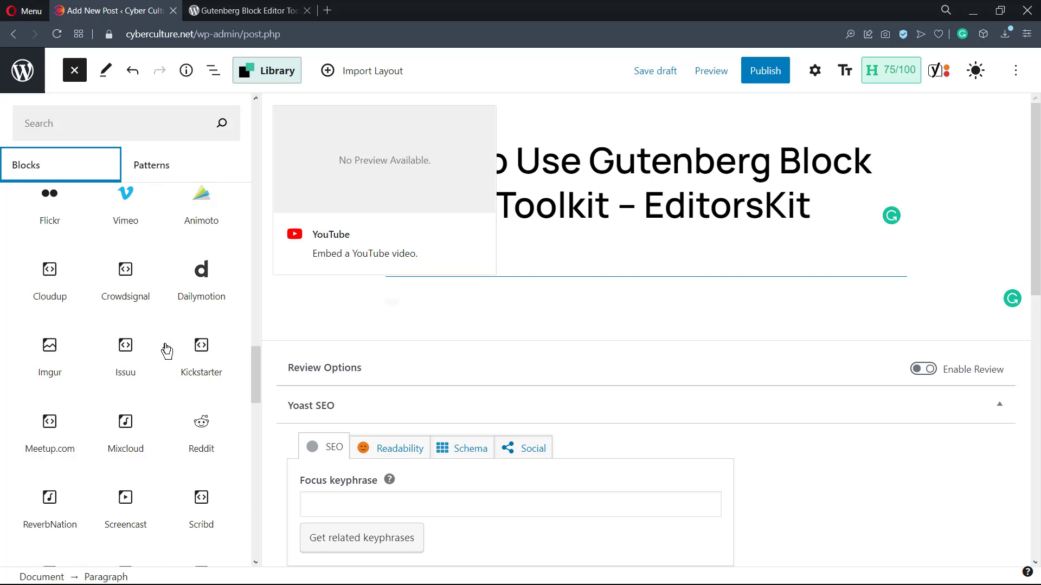
{"action": "scroll", "coordinate": [166, 350], "scroll_direction": "down", "scroll_amount": 1}
{"action": "scroll", "coordinate": [165, 350], "scroll_direction": "down", "scroll_amount": 1}
{"action": "scroll", "coordinate": [167, 350], "scroll_direction": "down", "scroll_amount": 3}
{"action": "scroll", "coordinate": [166, 350], "scroll_direction": "down", "scroll_amount": 1}
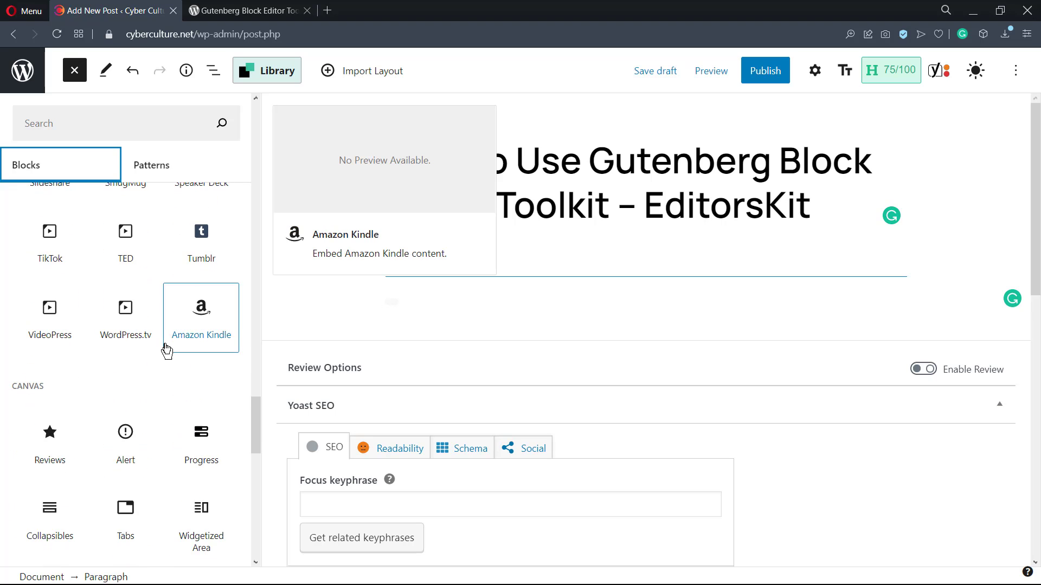
{"action": "scroll", "coordinate": [163, 350], "scroll_direction": "down", "scroll_amount": 2}
{"action": "scroll", "coordinate": [159, 348], "scroll_direction": "down", "scroll_amount": 2}
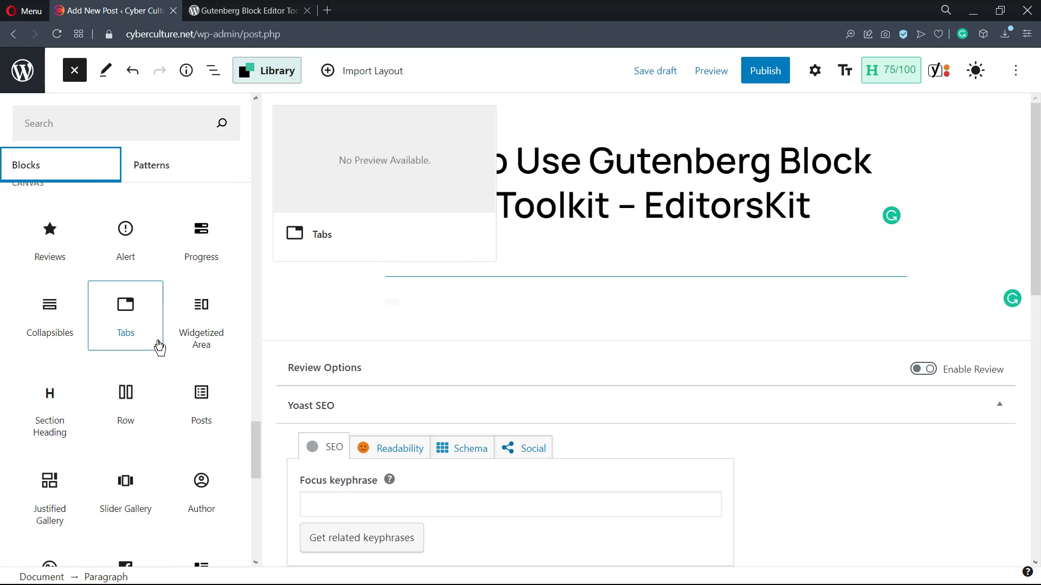
{"action": "scroll", "coordinate": [157, 347], "scroll_direction": "down", "scroll_amount": 2}
{"action": "scroll", "coordinate": [159, 339], "scroll_direction": "down", "scroll_amount": 1}
{"action": "scroll", "coordinate": [160, 339], "scroll_direction": "down", "scroll_amount": 2}
{"action": "scroll", "coordinate": [160, 338], "scroll_direction": "down", "scroll_amount": 2}
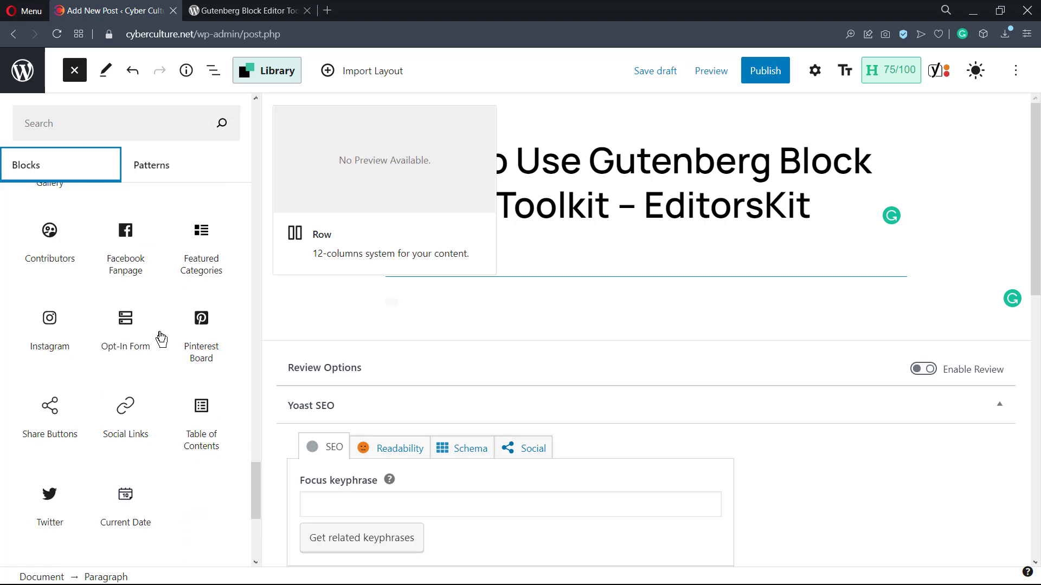
{"action": "scroll", "coordinate": [161, 338], "scroll_direction": "down", "scroll_amount": 2}
{"action": "scroll", "coordinate": [161, 338], "scroll_direction": "down", "scroll_amount": 1}
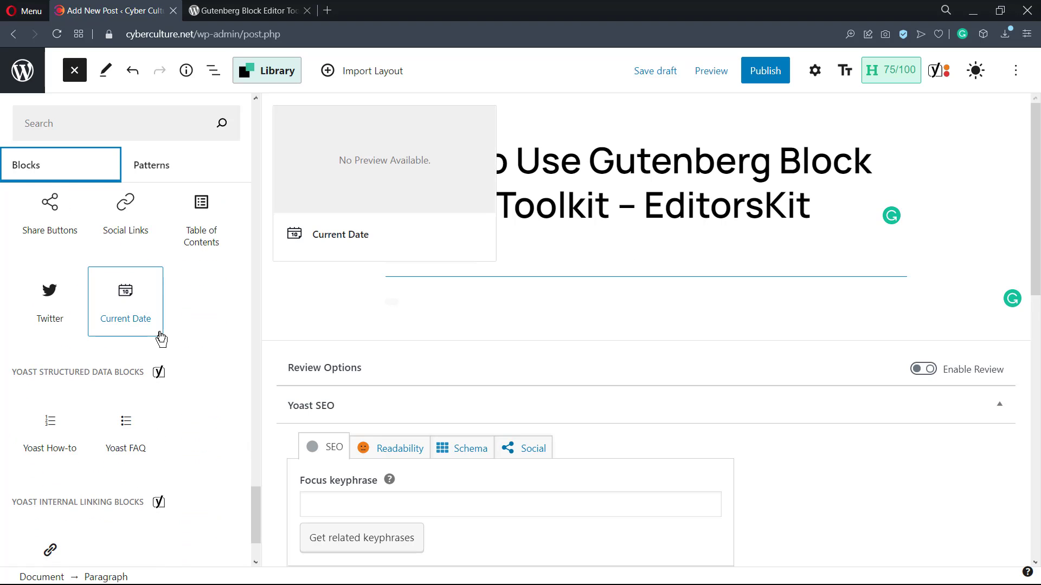
{"action": "scroll", "coordinate": [162, 338], "scroll_direction": "down", "scroll_amount": 2}
{"action": "scroll", "coordinate": [161, 338], "scroll_direction": "down", "scroll_amount": 1}
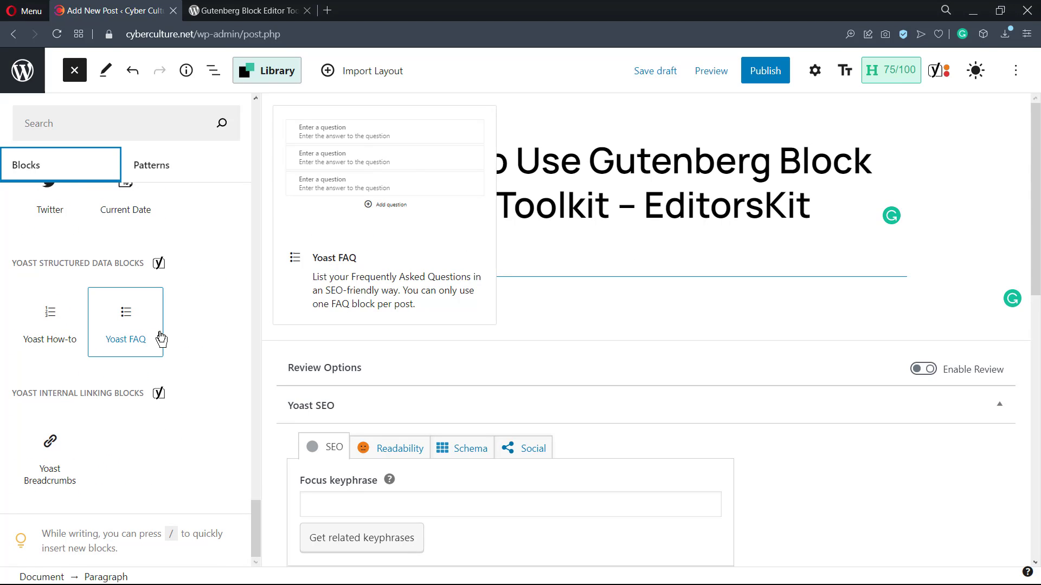
{"action": "scroll", "coordinate": [177, 313], "scroll_direction": "up", "scroll_amount": 10}
{"action": "scroll", "coordinate": [177, 309], "scroll_direction": "down", "scroll_amount": 5}
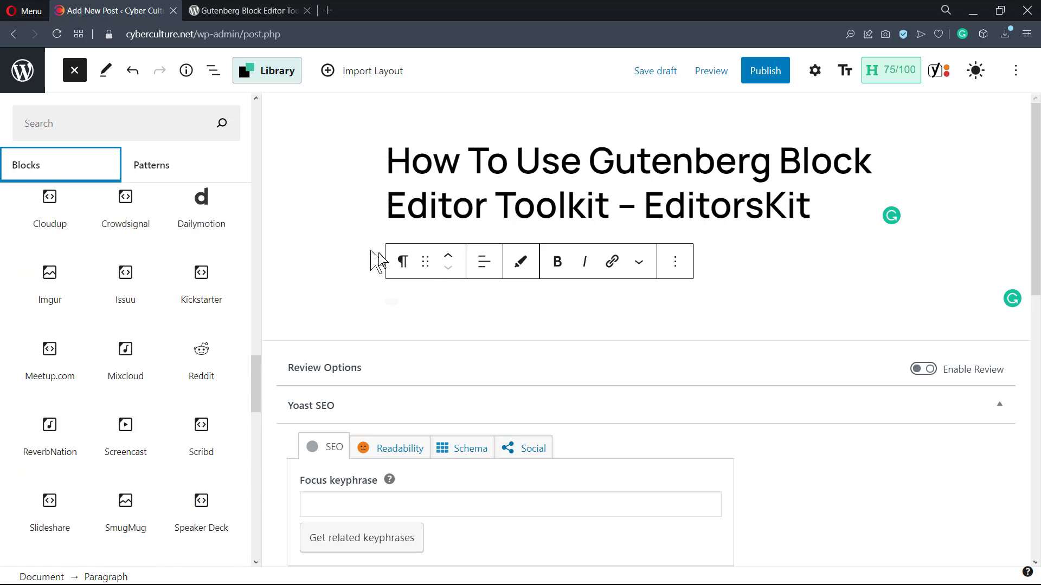
{"action": "scroll", "coordinate": [212, 271], "scroll_direction": "up", "scroll_amount": 1}
{"action": "scroll", "coordinate": [203, 275], "scroll_direction": "up", "scroll_amount": 5}
{"action": "scroll", "coordinate": [200, 278], "scroll_direction": "up", "scroll_amount": 5}
{"action": "scroll", "coordinate": [200, 276], "scroll_direction": "up", "scroll_amount": 5}
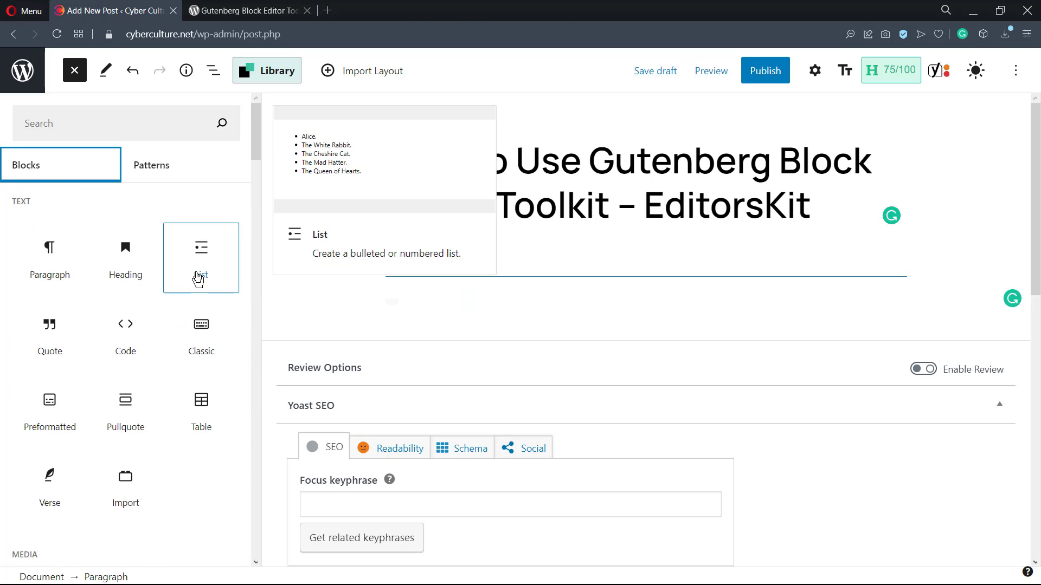
{"action": "key", "text": "Escape"}
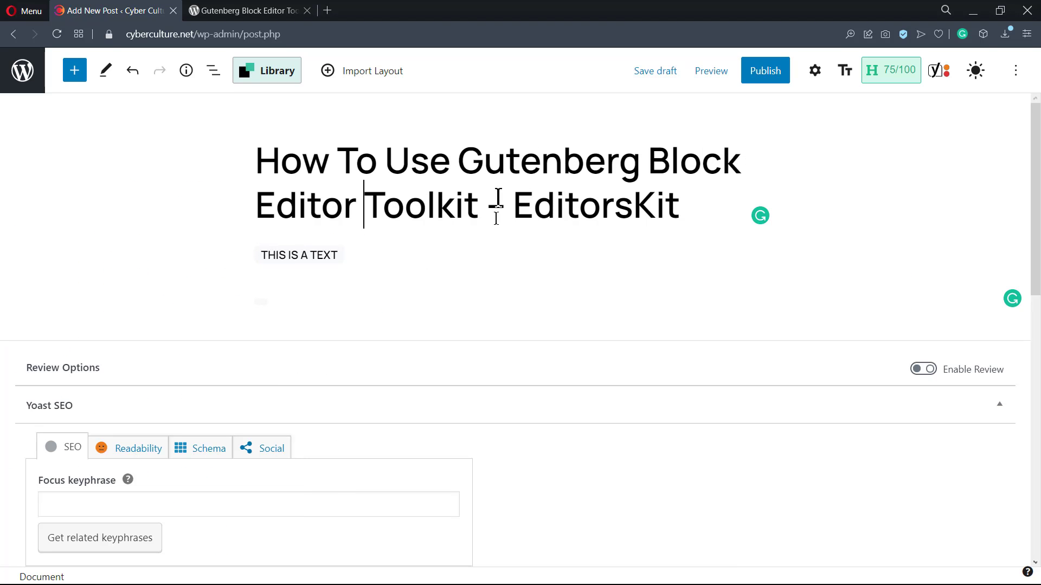
{"action": "left_click", "coordinate": [376, 261]}
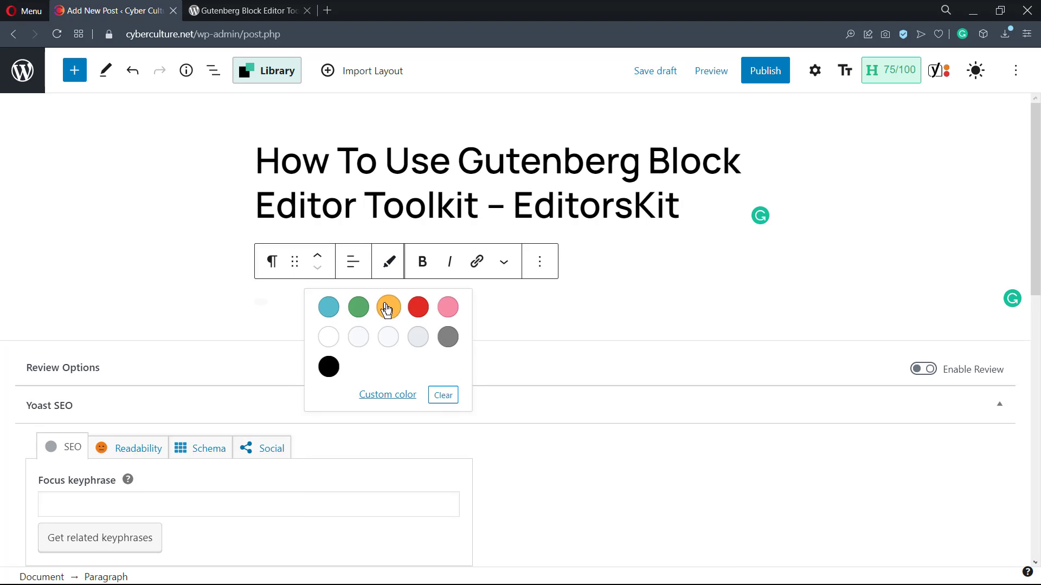
{"action": "left_click", "coordinate": [377, 195]}
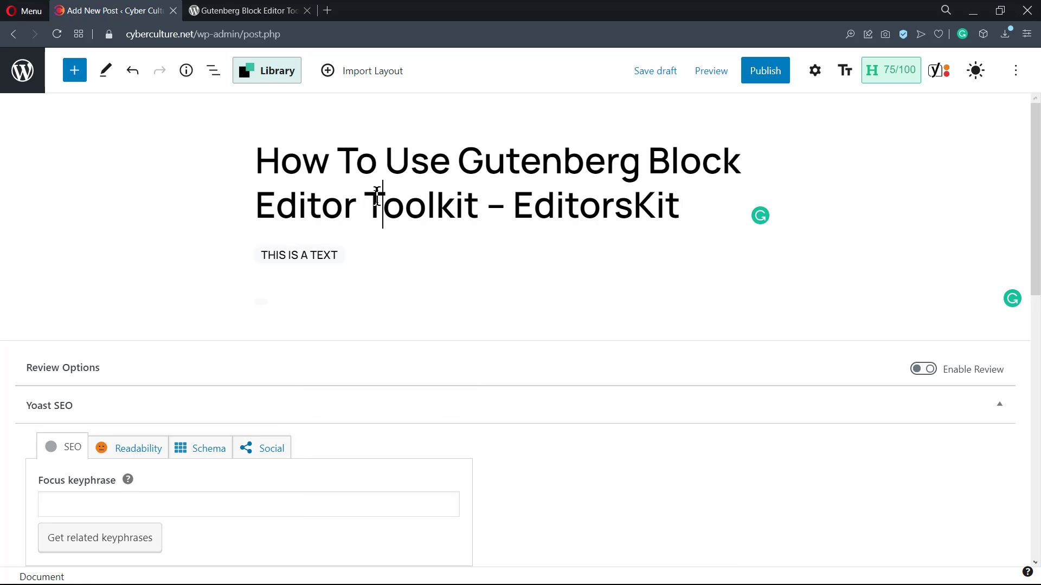
{"action": "left_click", "coordinate": [356, 258]}
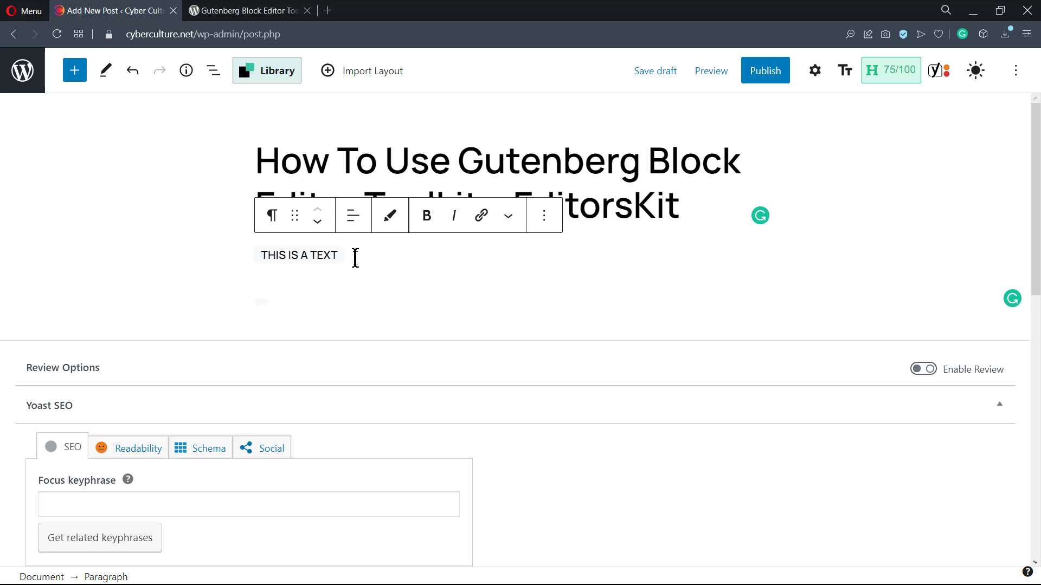